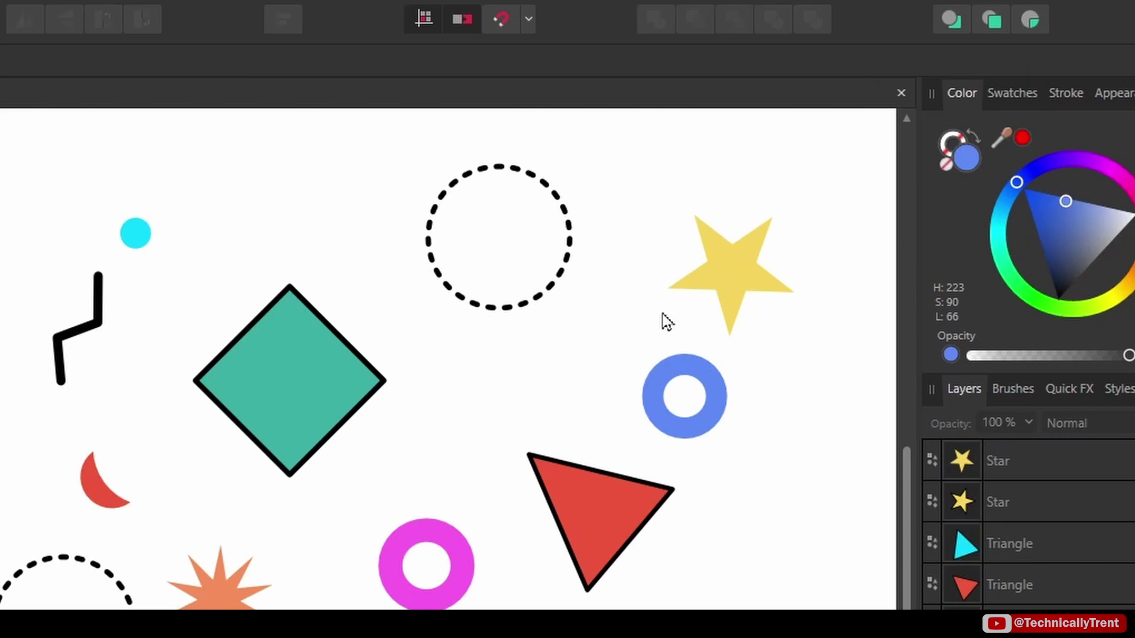
- Select the yellow star at the top-right of the canvas with the Move Tool
click(717, 272)
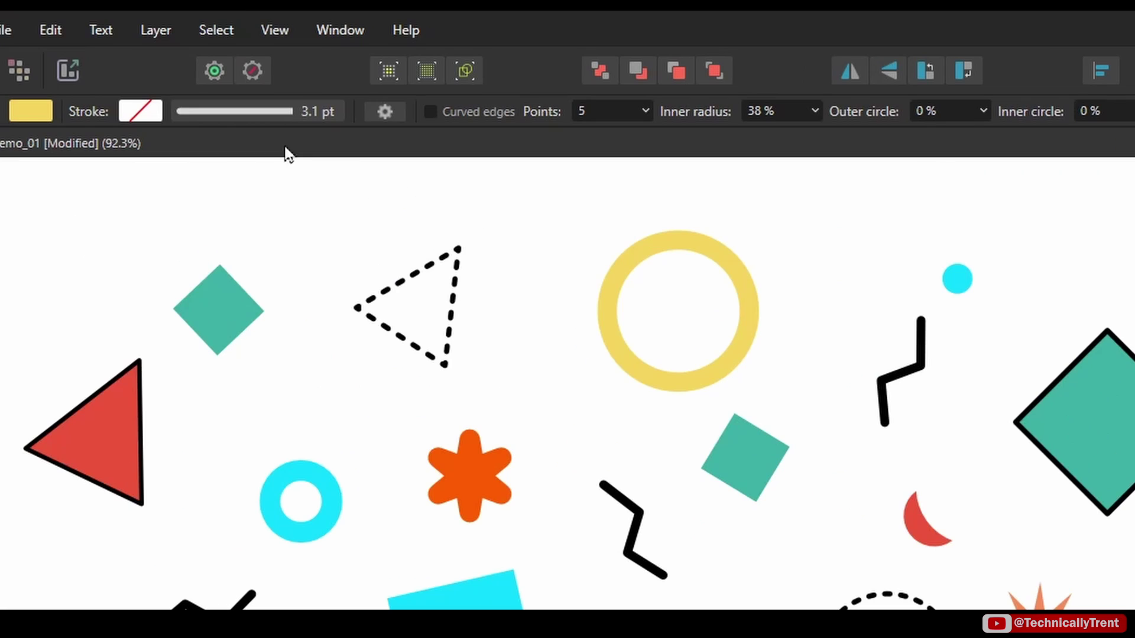
- Use Select Same > Fill Color to select every object with the yellow star's fill
click(218, 29)
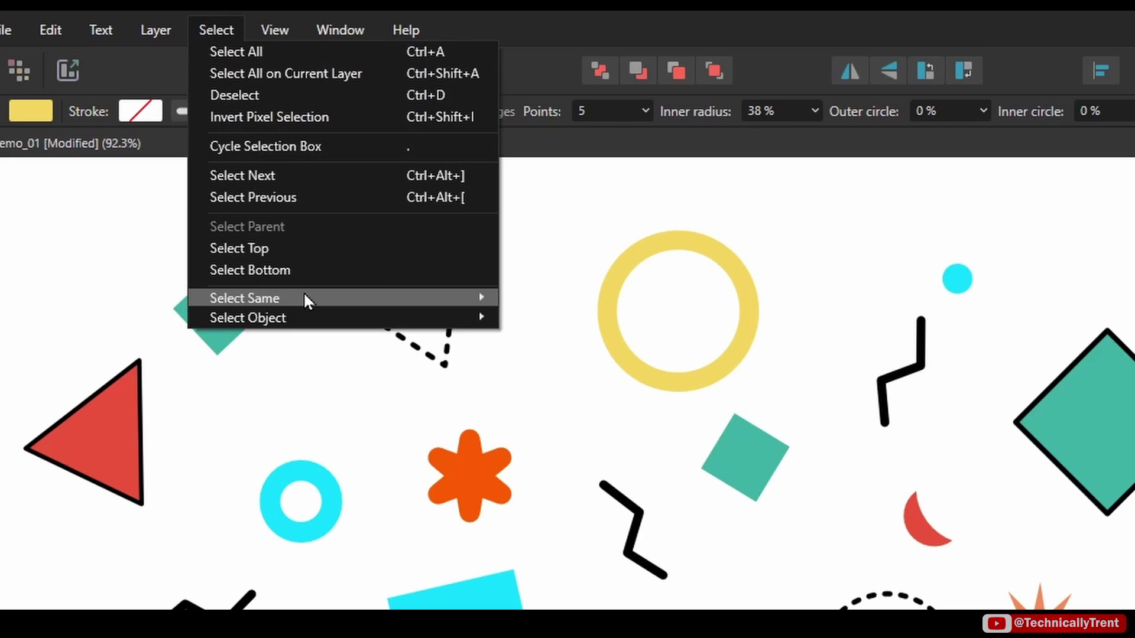
mouse_move(305, 299)
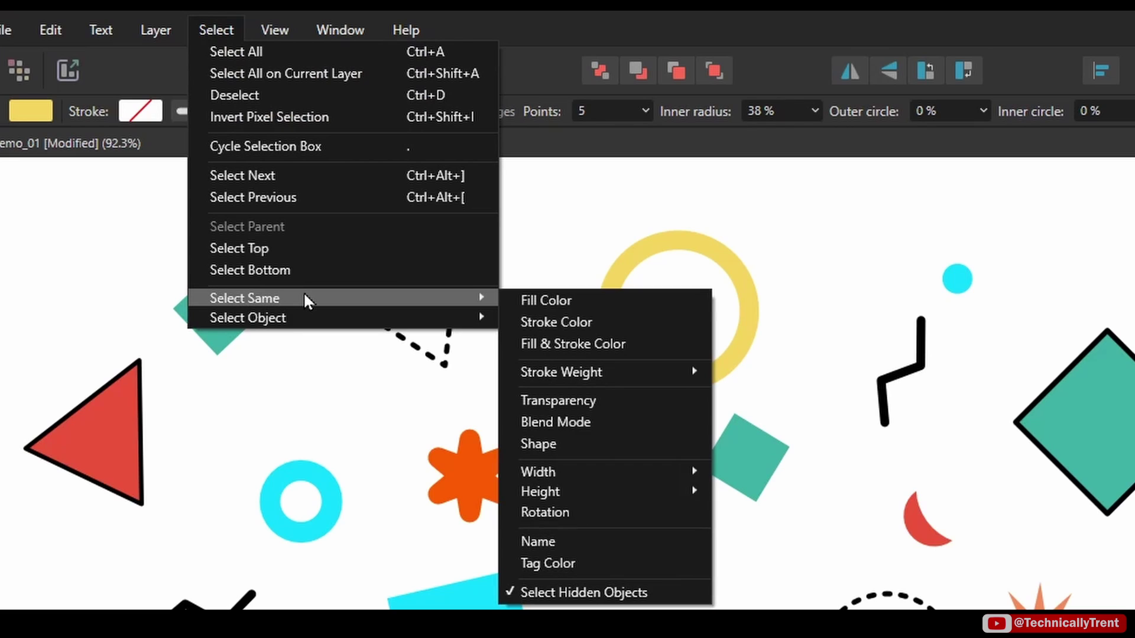
click(555, 301)
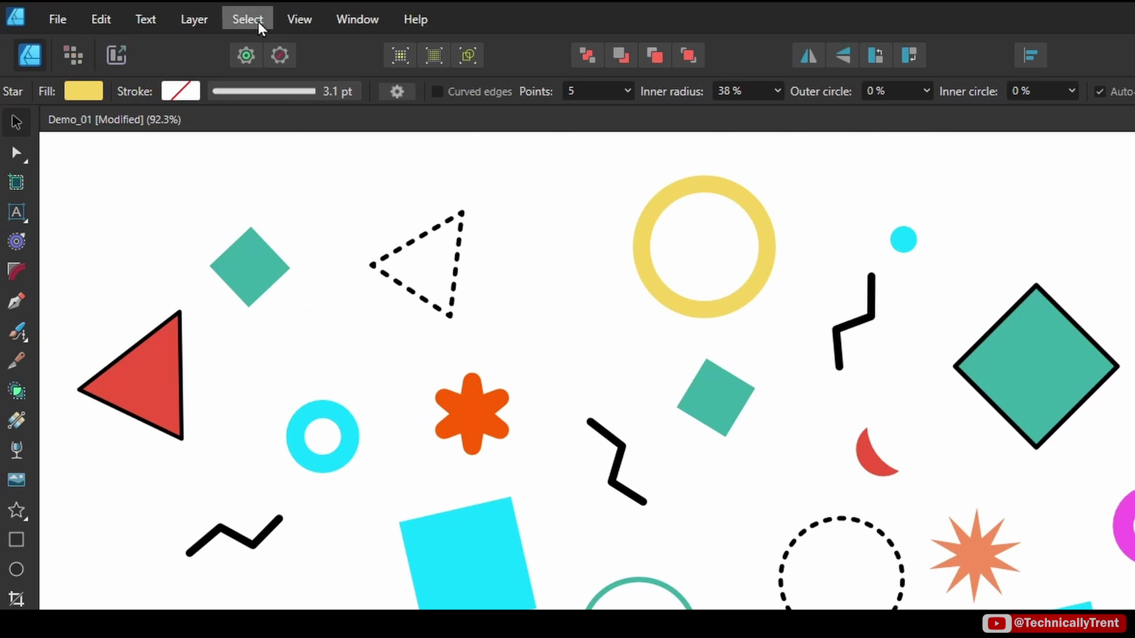
- Select all star-shaped objects via Select Same > Shape, nudge them right, then deselect
click(156, 11)
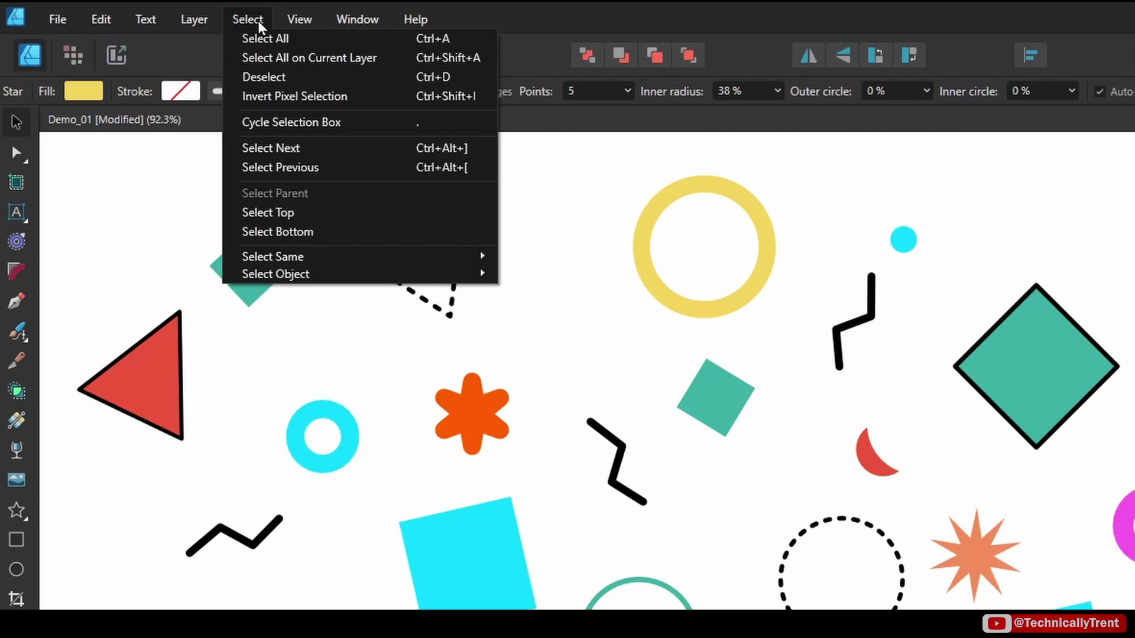
mouse_move(313, 263)
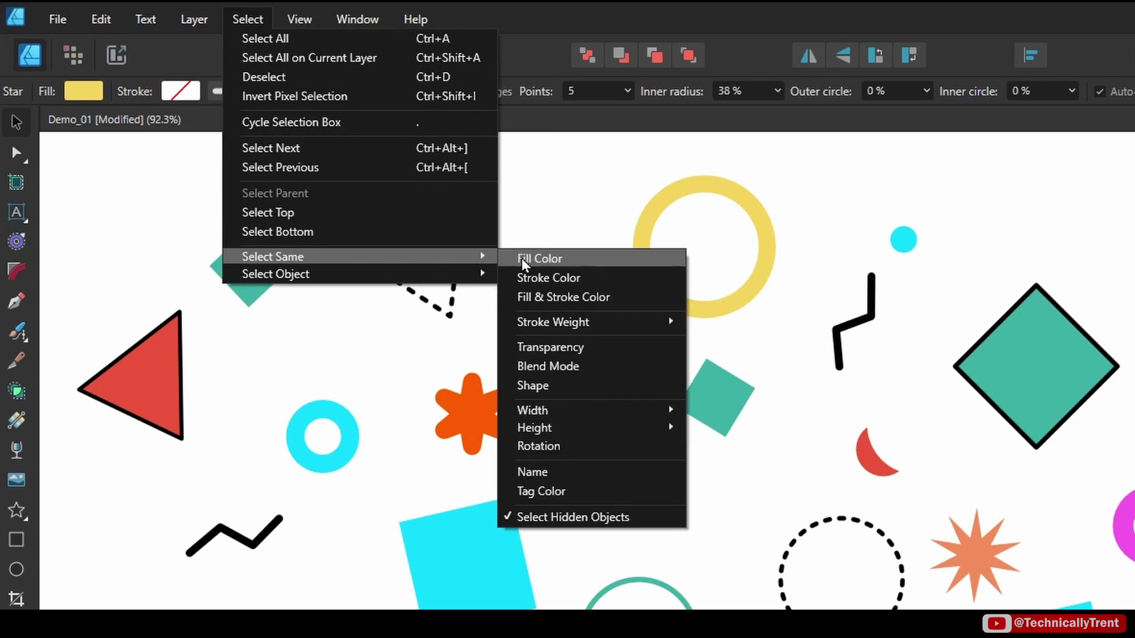
click(567, 386)
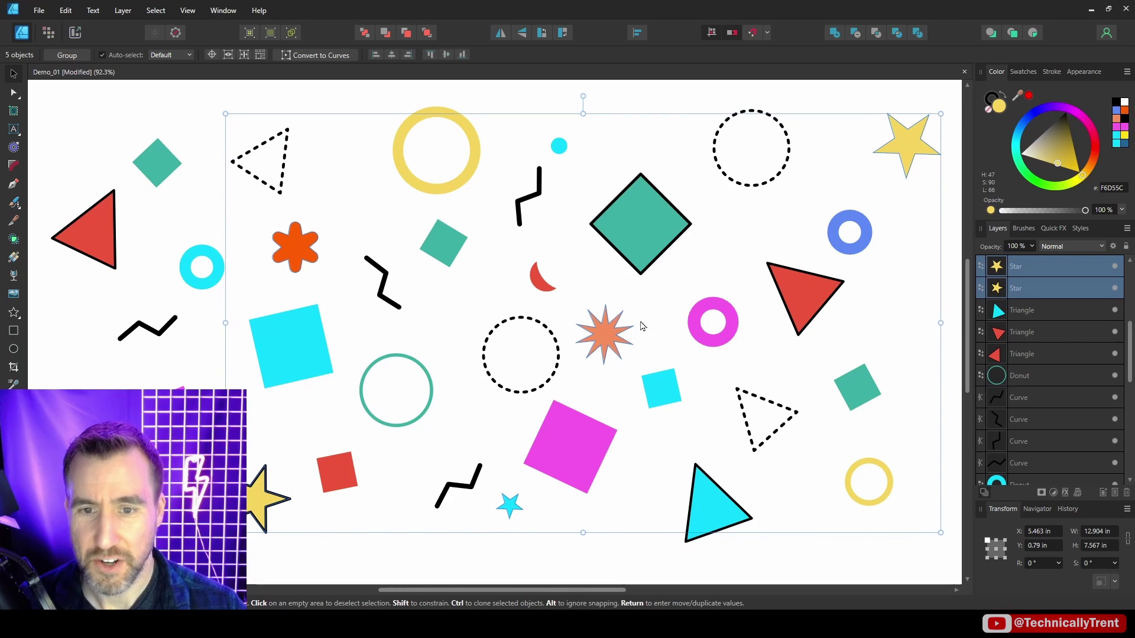
drag(610, 334, 612, 330)
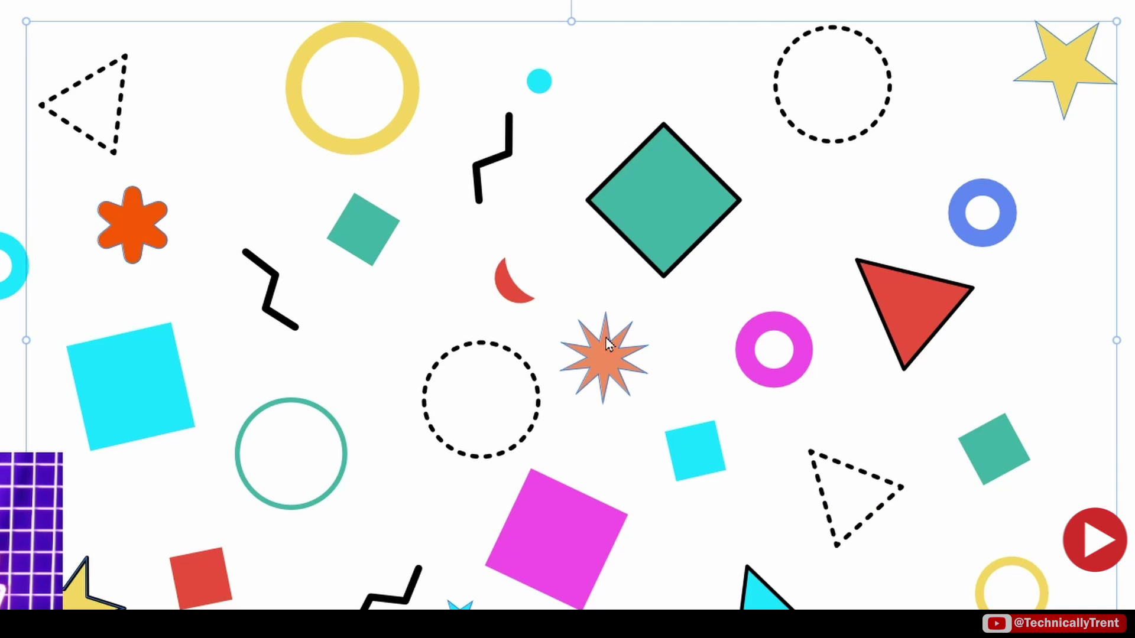
key(Up)
key(Up)
key(Up)
key(Up)
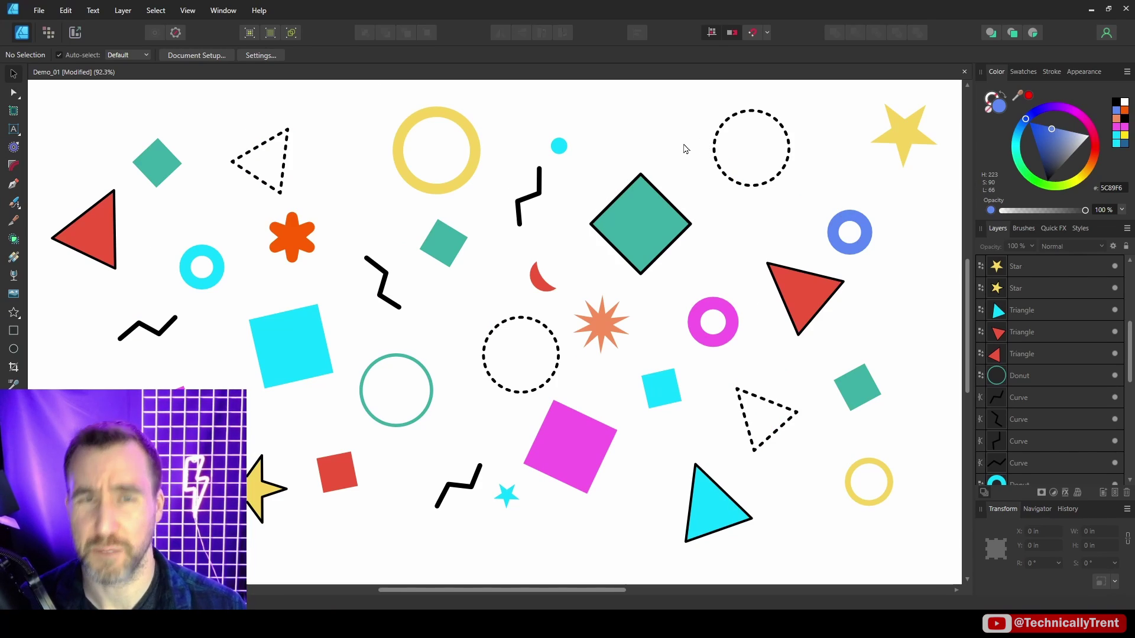
- Select every object with the teal diamond's black outline via Select Same > Stroke Color, then nudge them
click(642, 246)
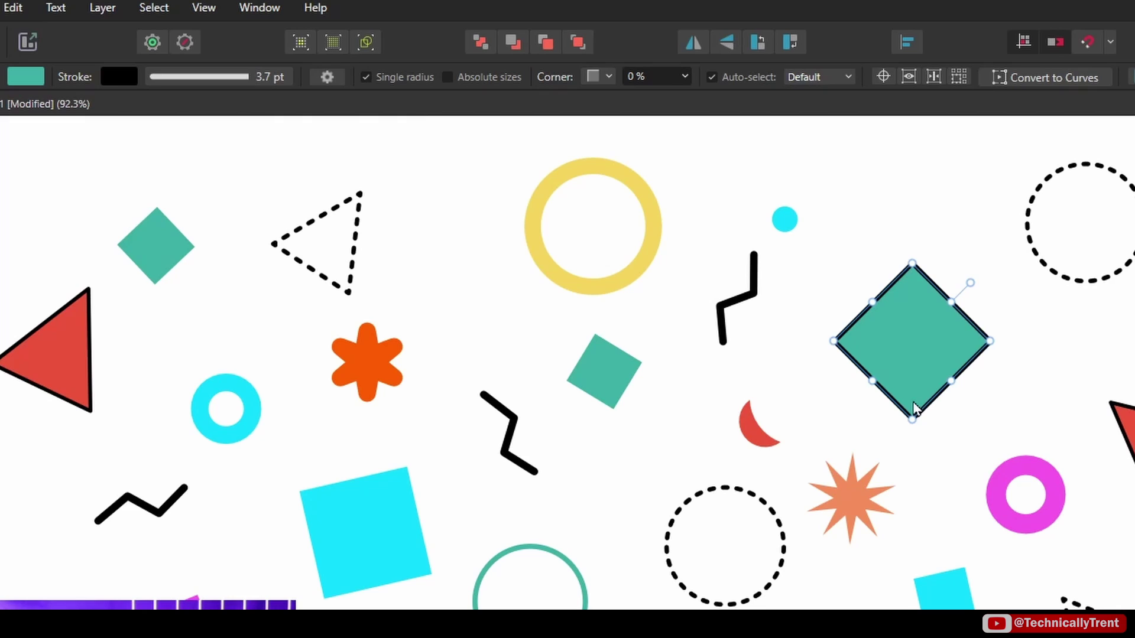
click(169, 16)
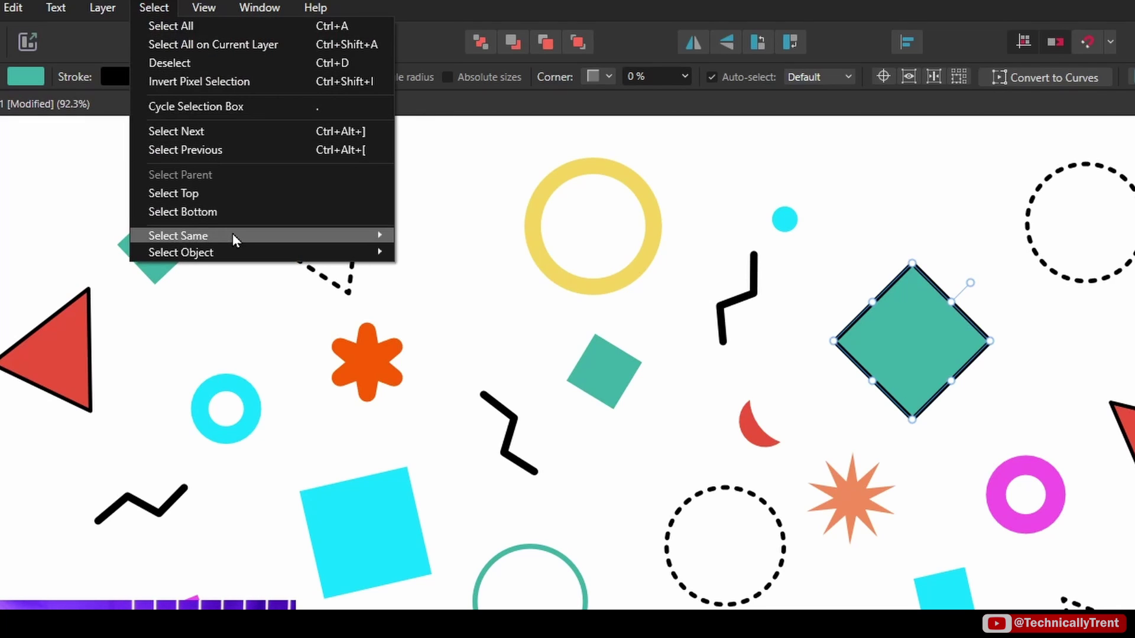
mouse_move(234, 235)
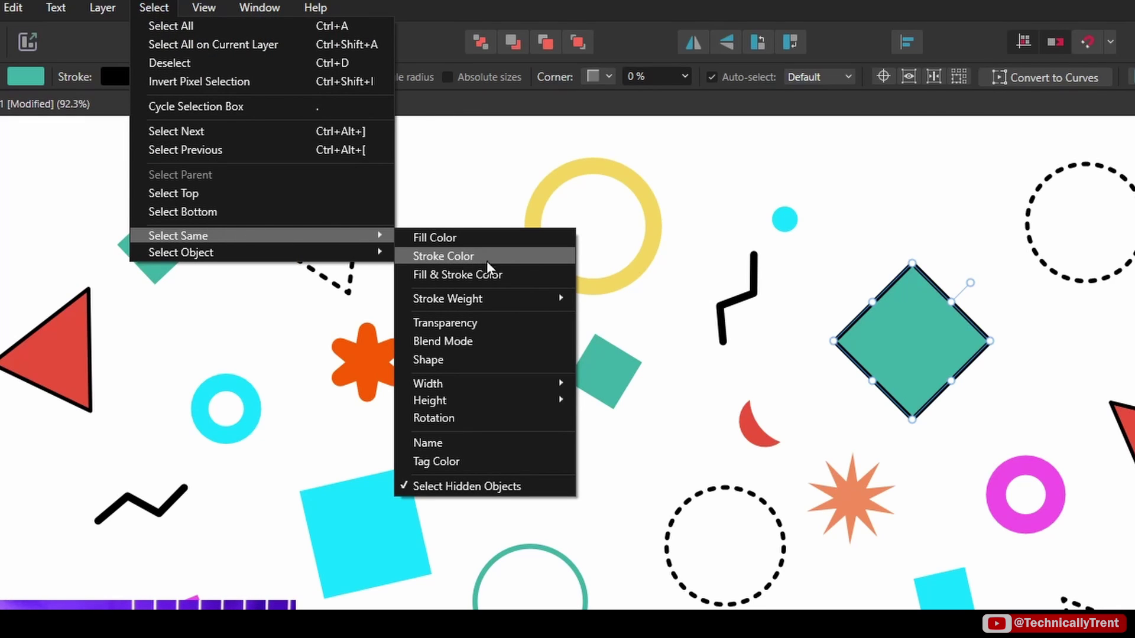
click(467, 258)
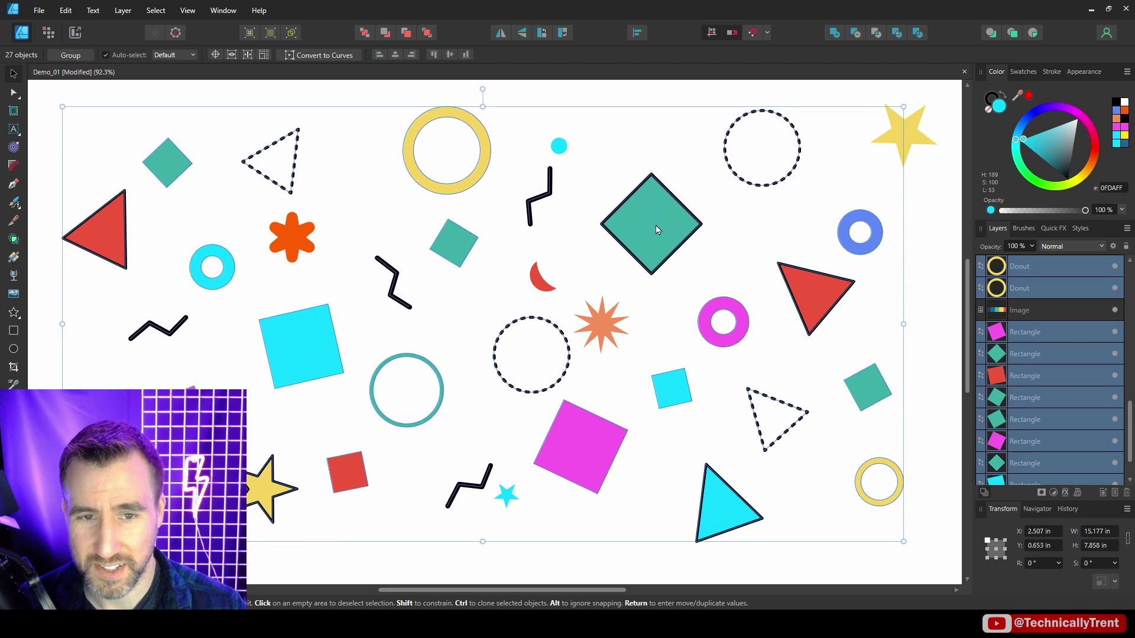
drag(656, 226, 650, 227)
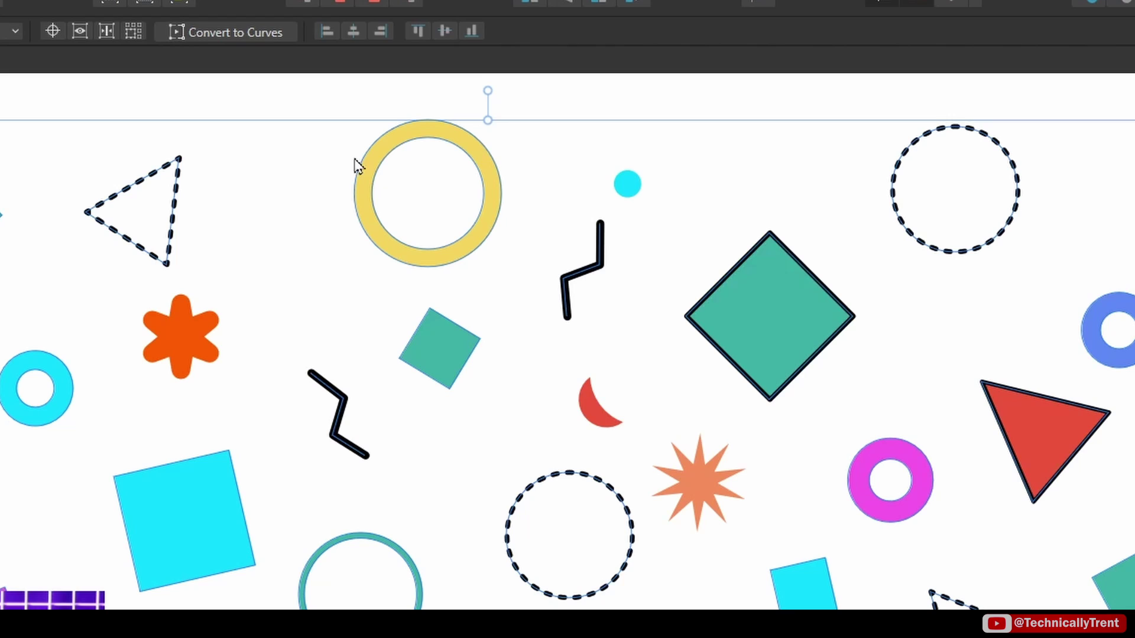
- Select a yellow donut and check its 0 pt stroke in the Stroke settings
click(390, 260)
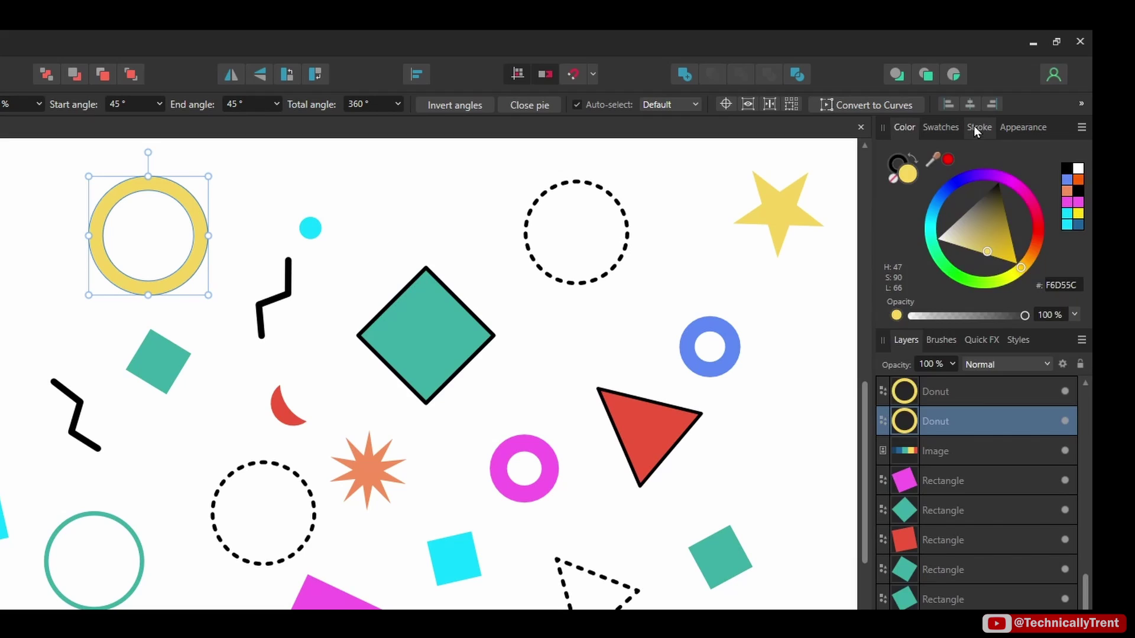
click(975, 129)
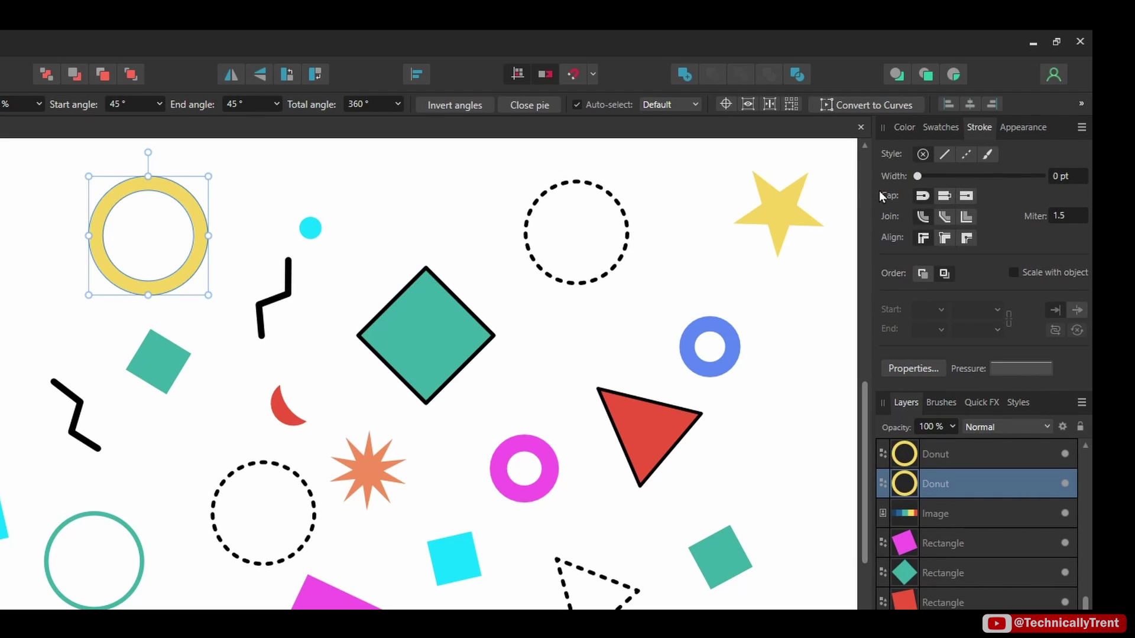
click(896, 130)
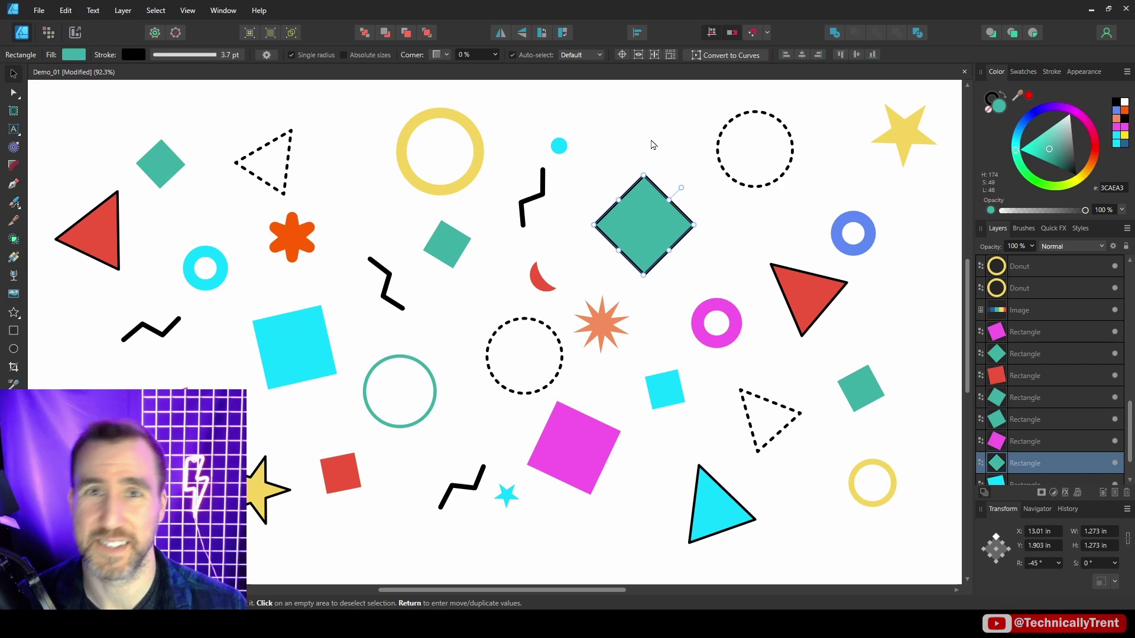
- Reselect the large teal diamond and select all objects named Rectangle via Select Same > Name
click(641, 160)
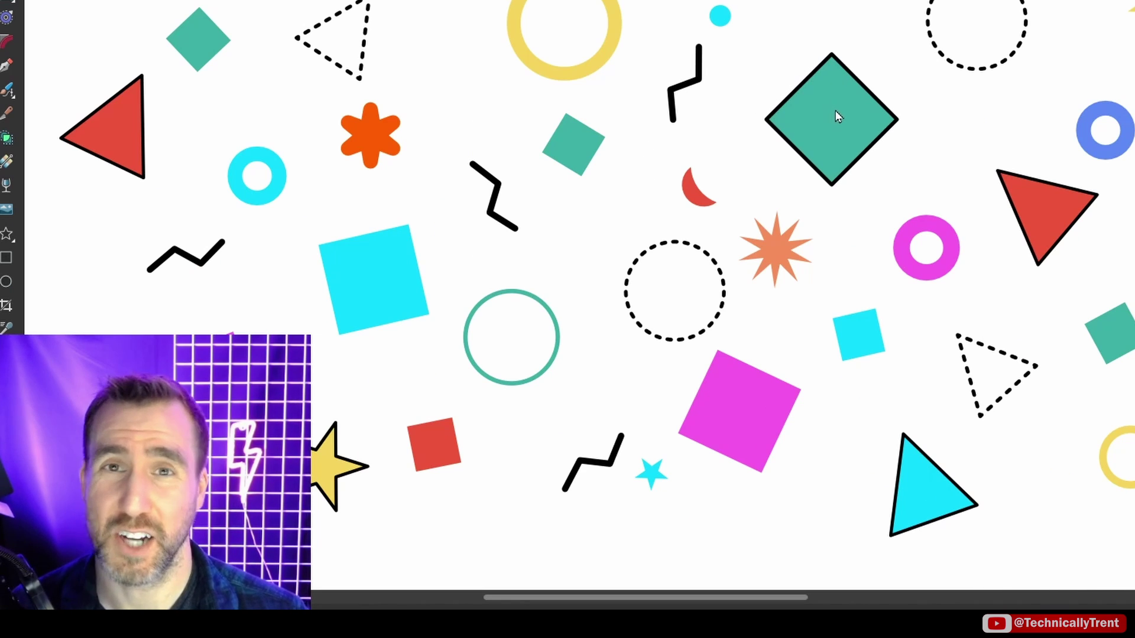
click(832, 118)
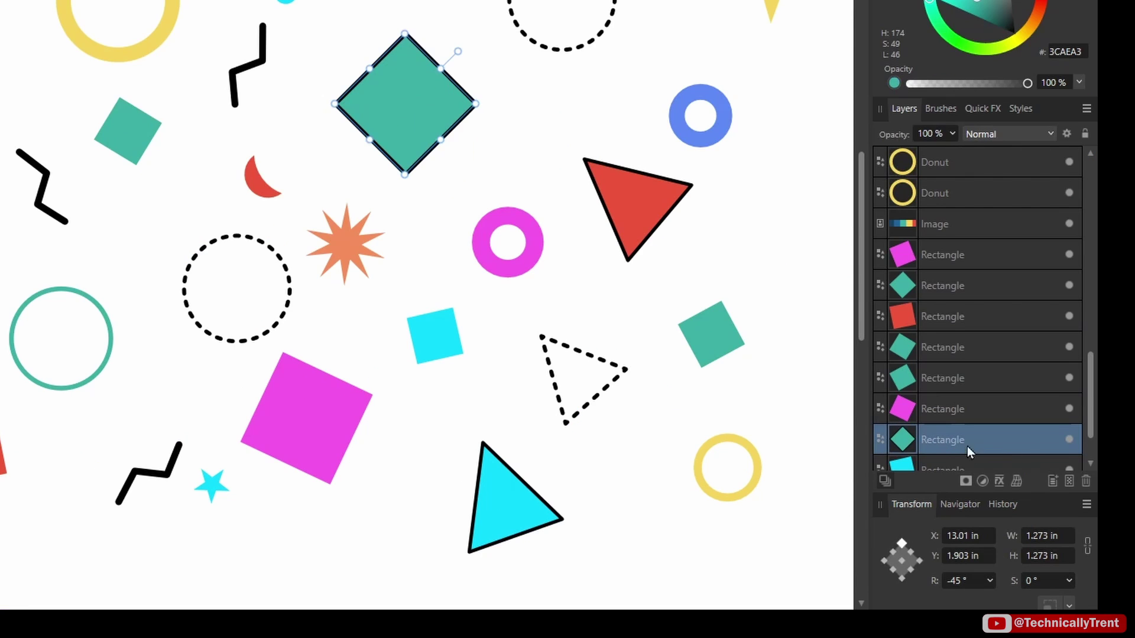
click(165, 12)
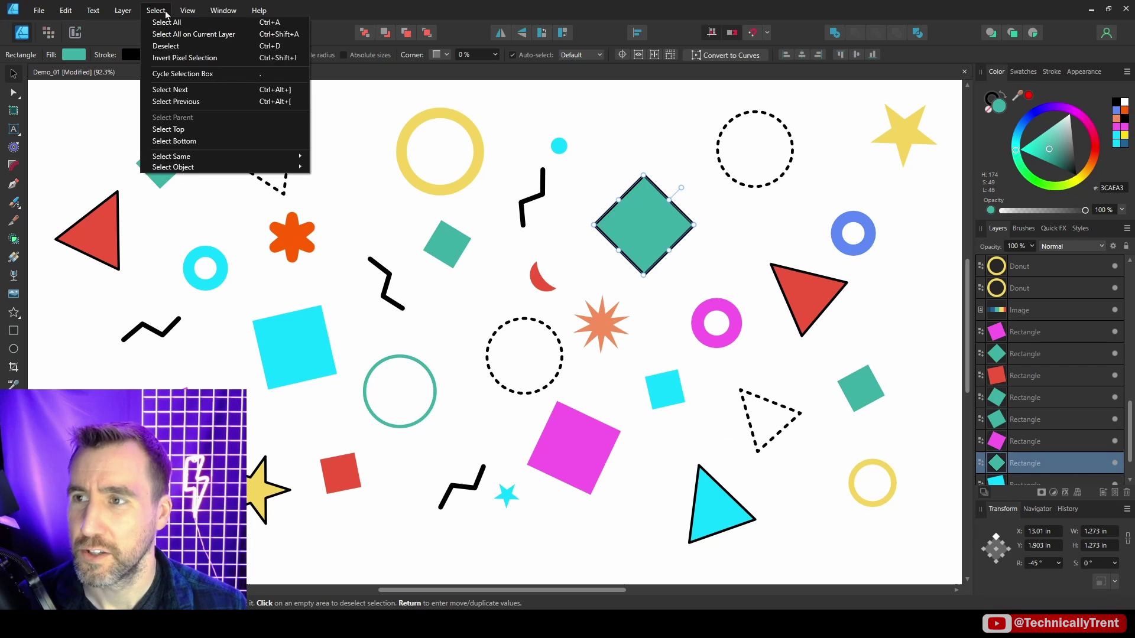
mouse_move(224, 157)
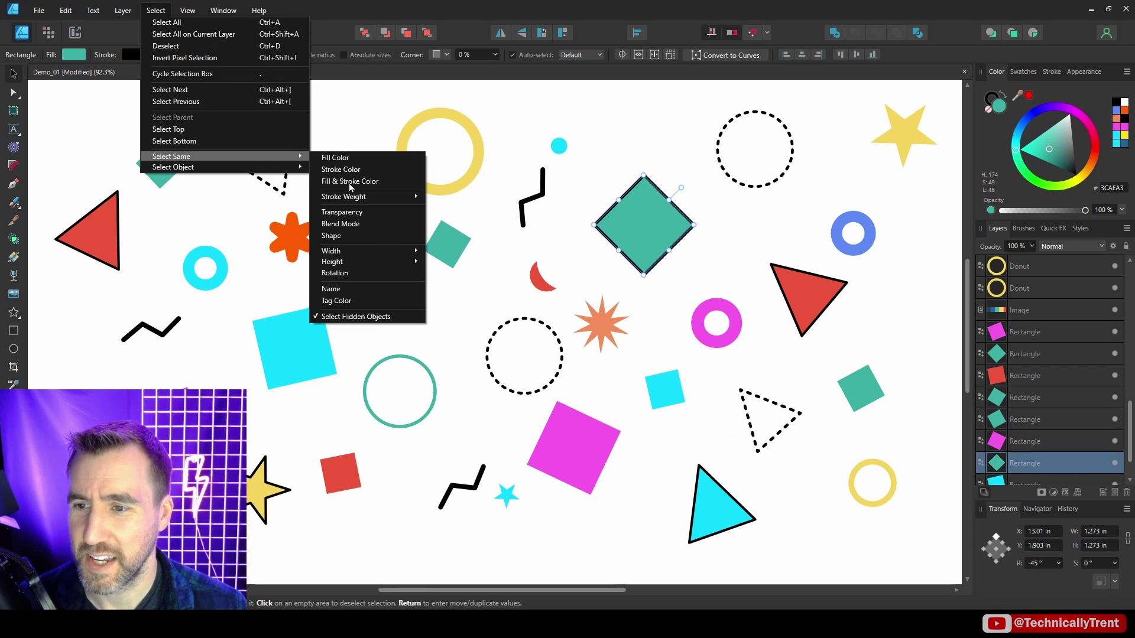
click(384, 293)
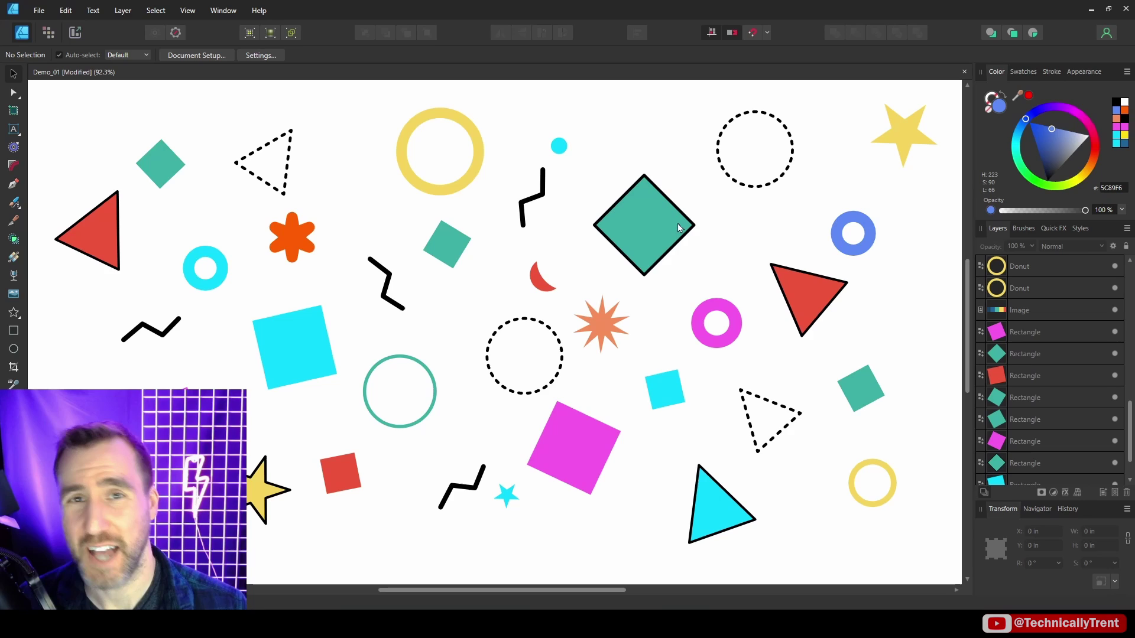
- Rename the pink square's and teal square's layers to 'My Rectangle'
click(1036, 404)
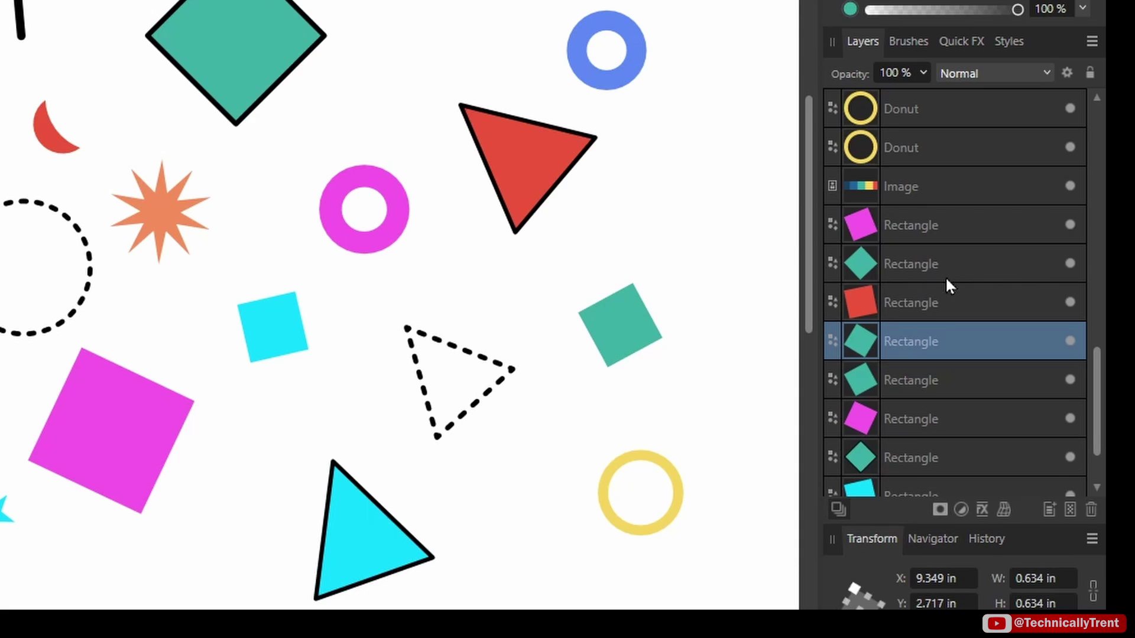
click(898, 260)
double_click(916, 227)
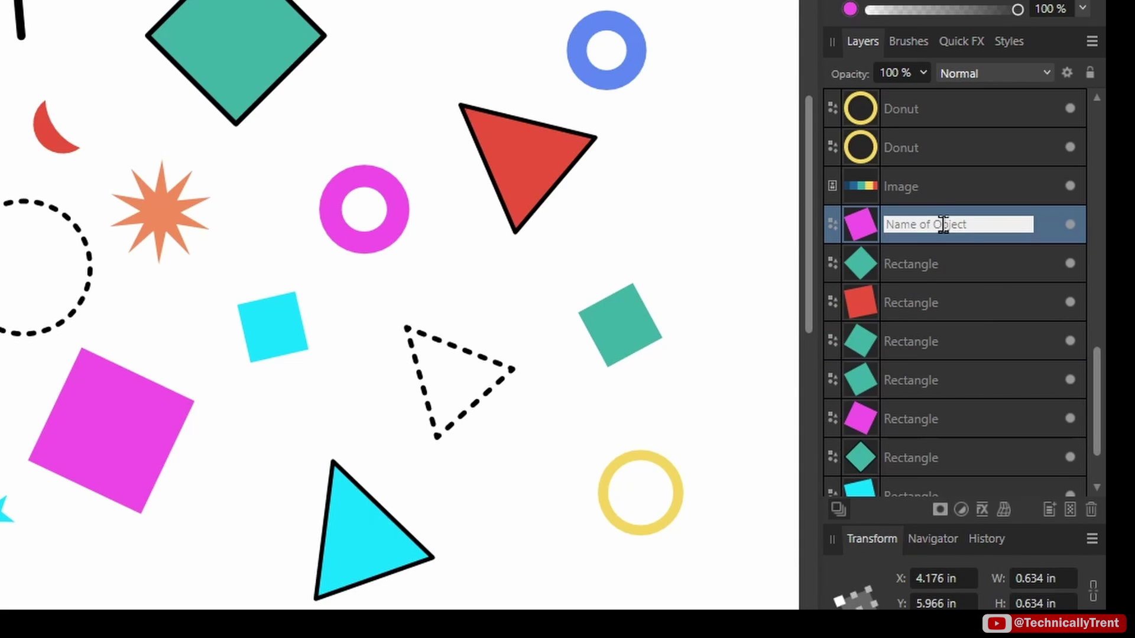
text(My)
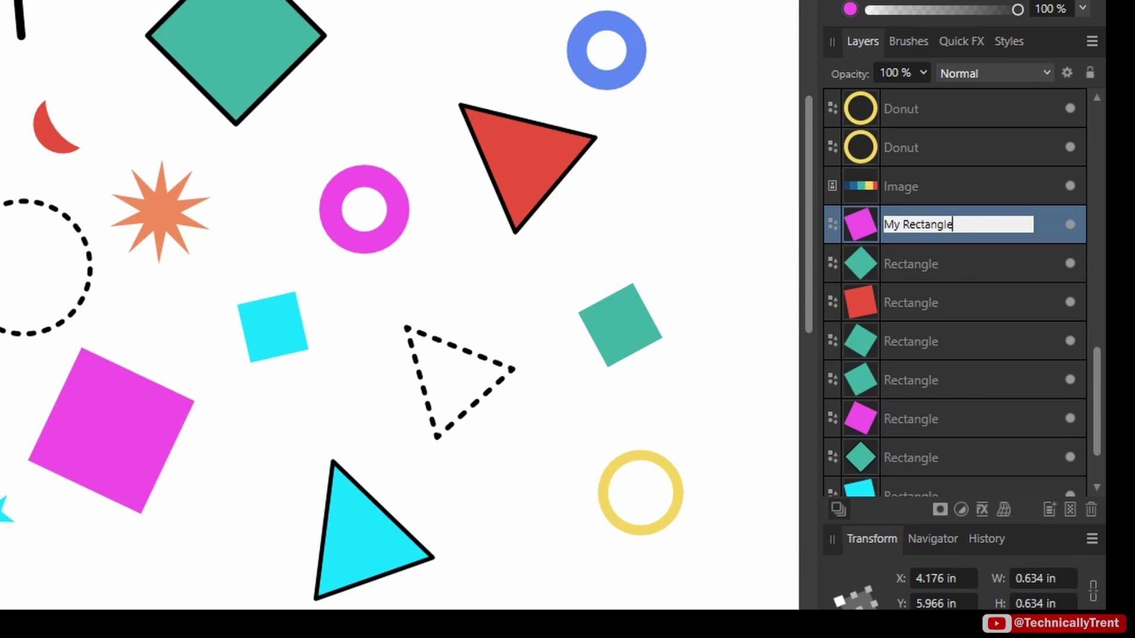
text( Rectangle)
click(906, 266)
double_click(912, 261)
text(My )
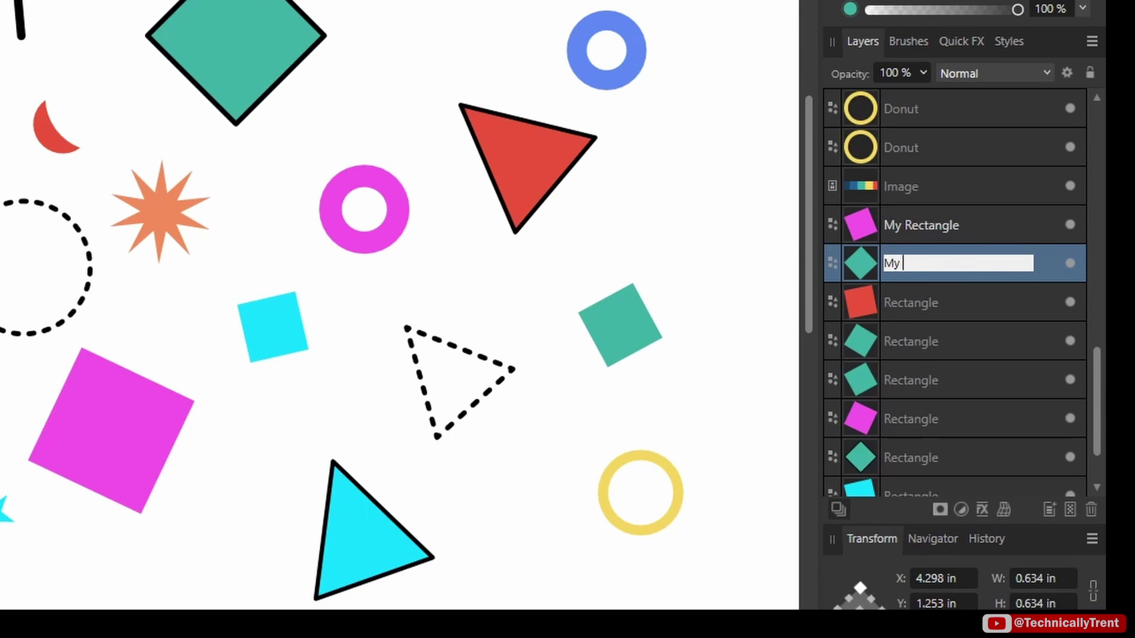
text(Rectangle)
- Select both My Rectangle shapes via Select Same > Name and move them slightly down-right
click(918, 227)
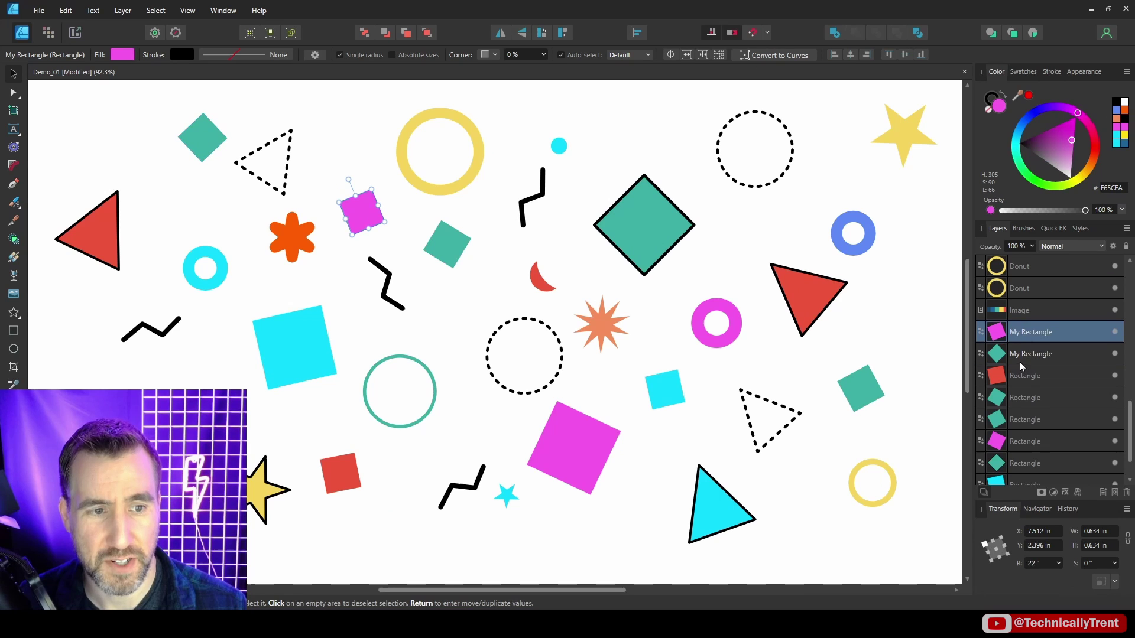
click(917, 264)
click(917, 227)
click(917, 264)
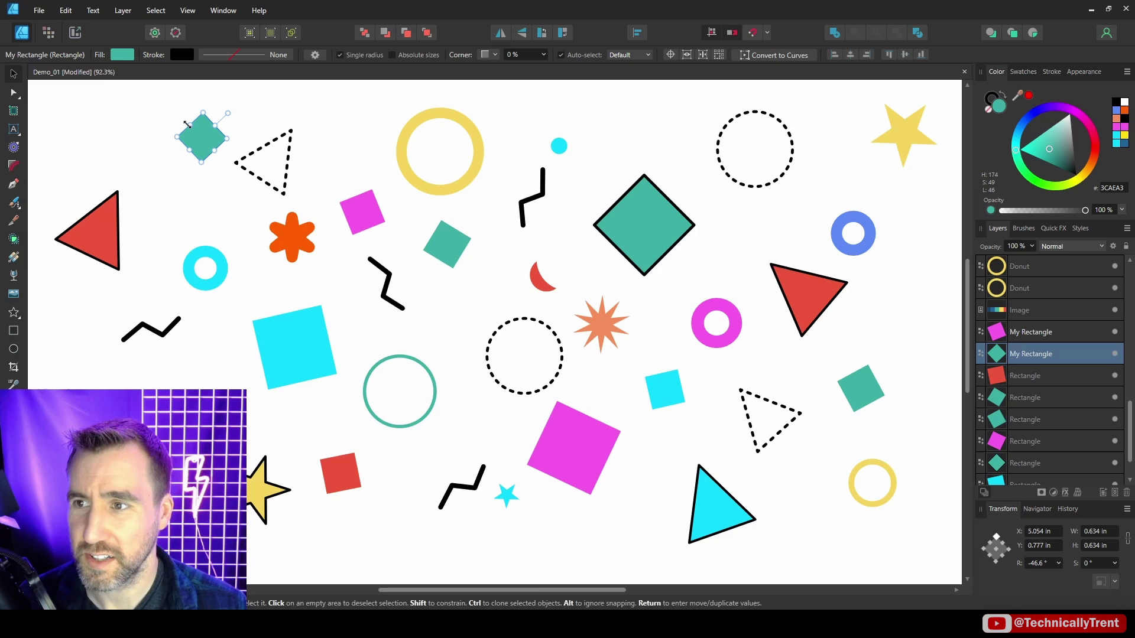
click(155, 10)
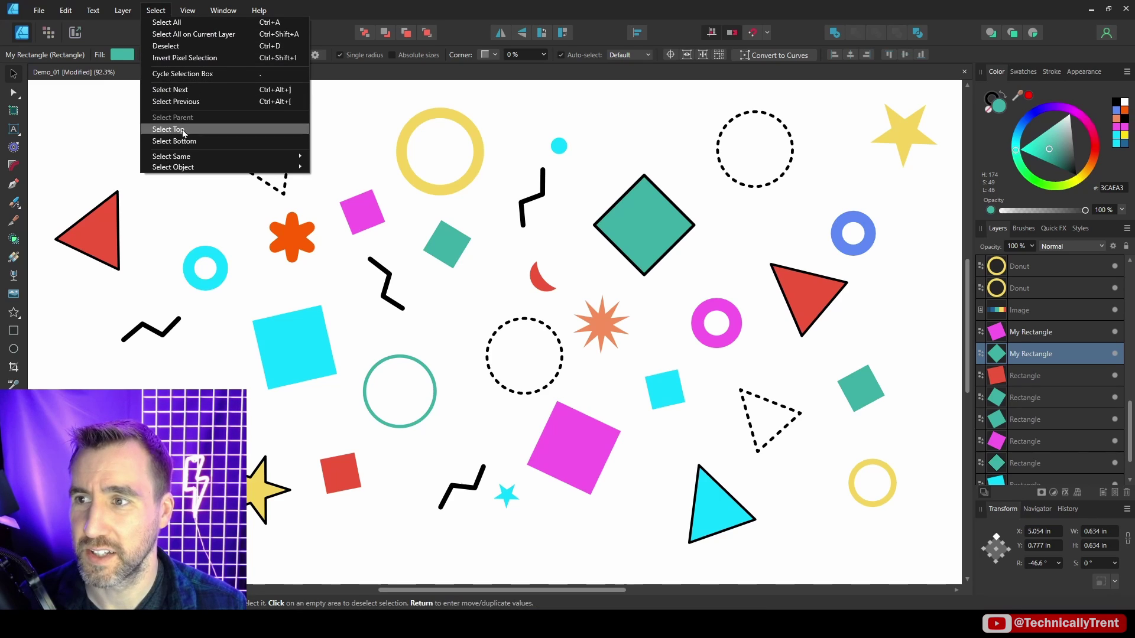
mouse_move(178, 156)
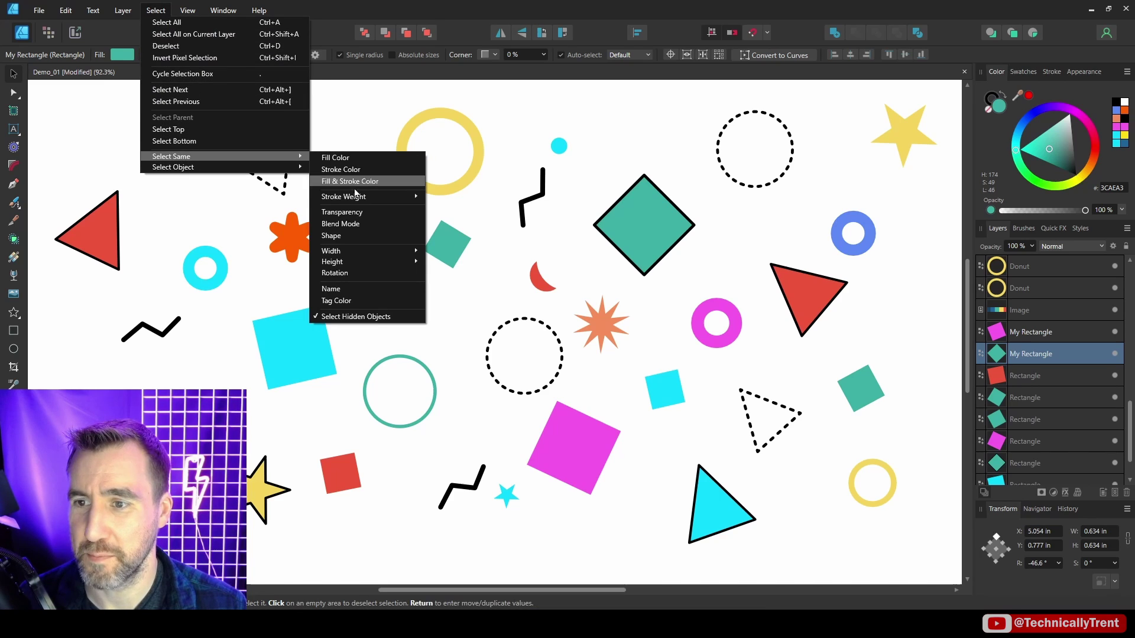
click(358, 277)
drag(275, 181, 293, 205)
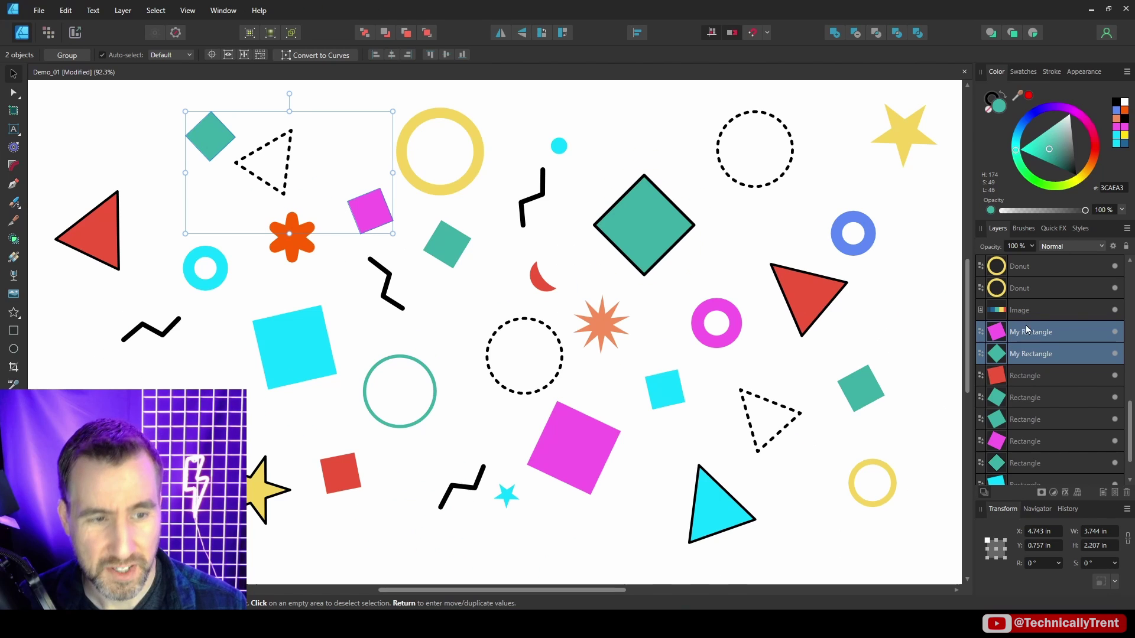
- Try Select Same > Shape on a teal diamond, then Select Same > Tag Color on the large diamond
click(451, 127)
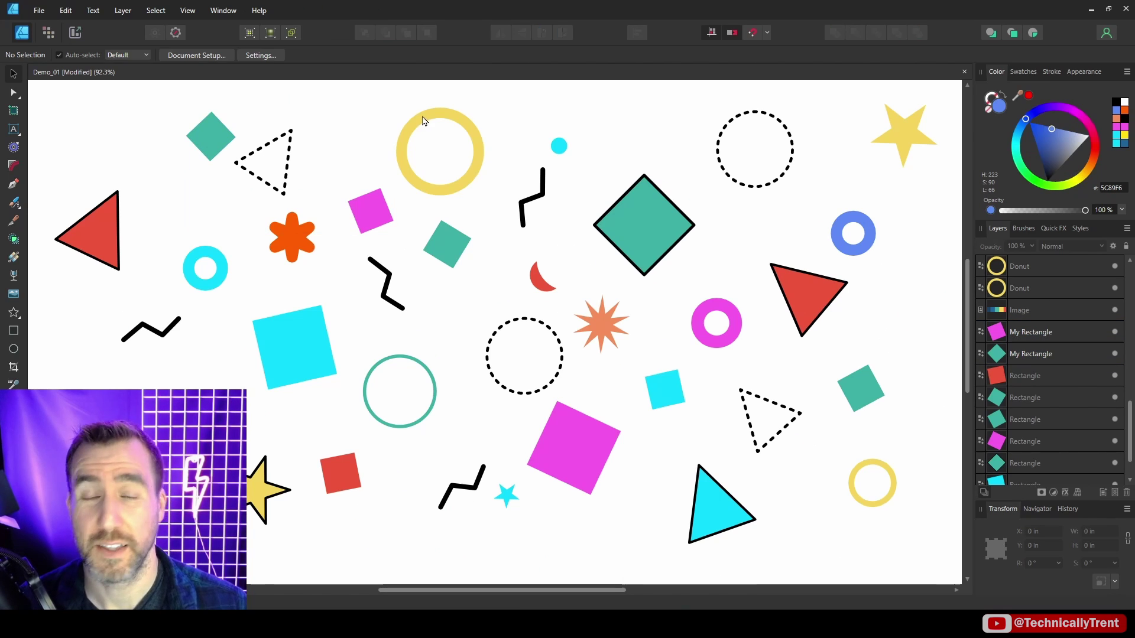
click(214, 138)
click(156, 10)
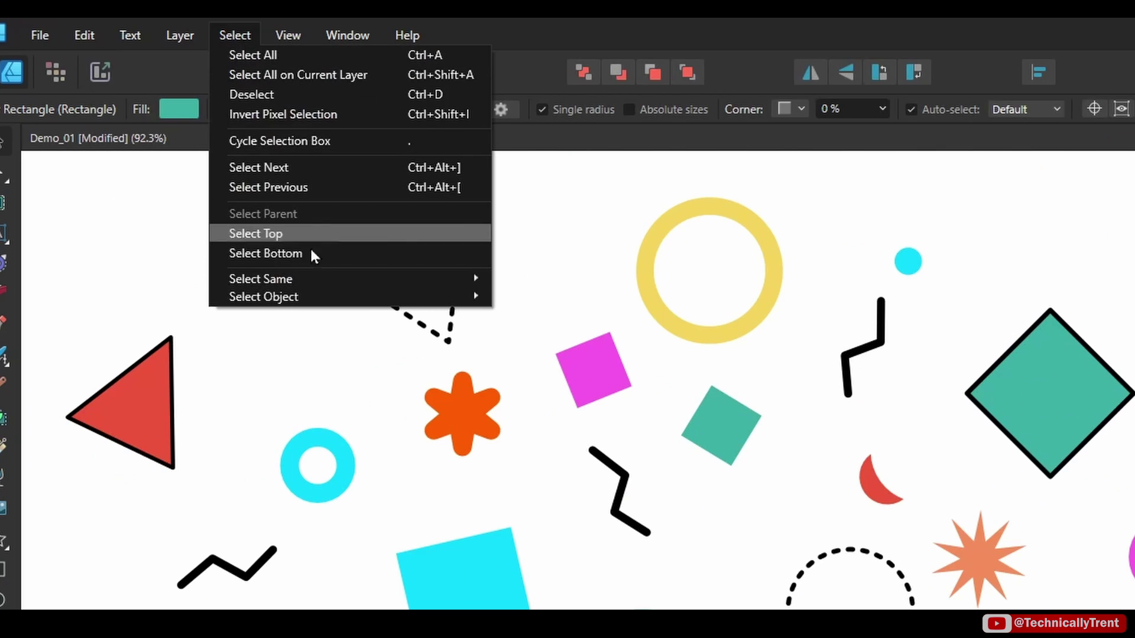
mouse_move(209, 160)
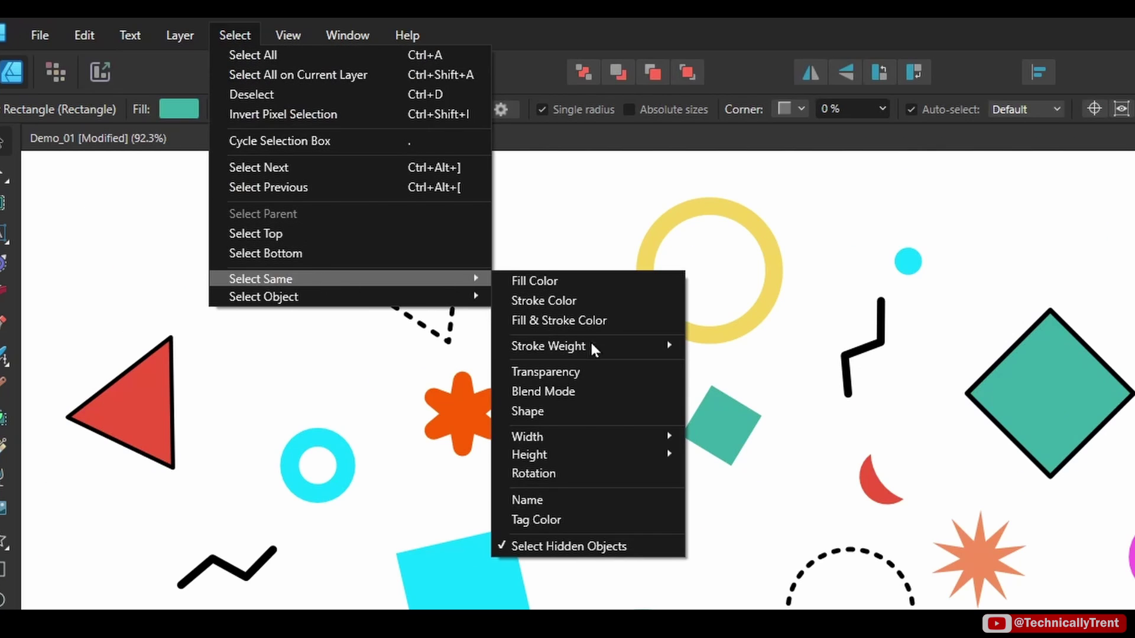
click(571, 416)
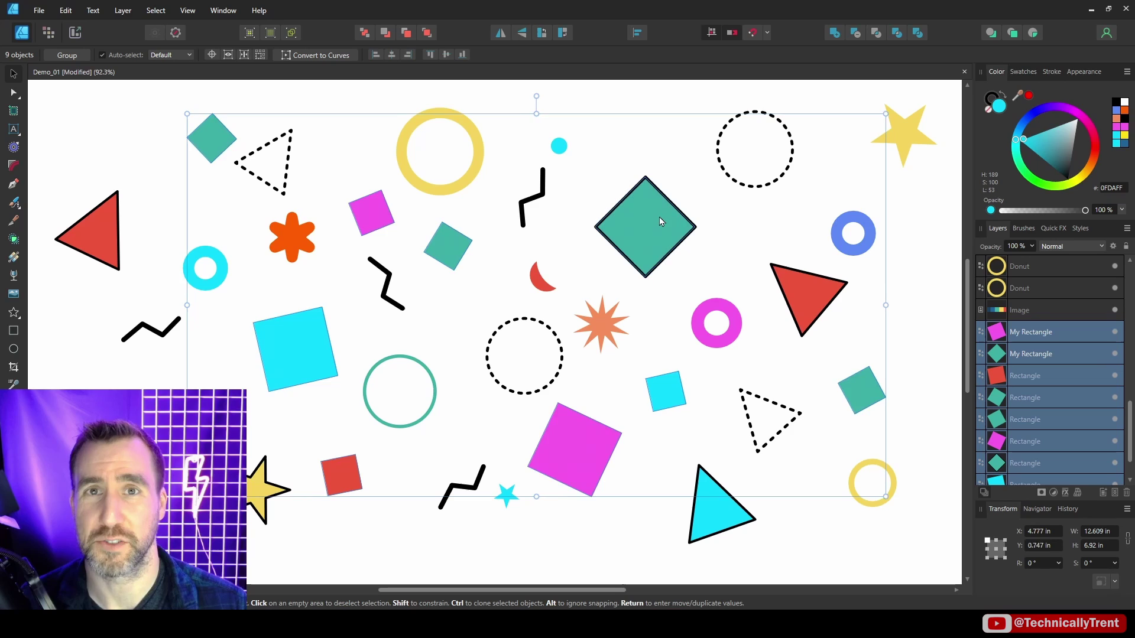
click(655, 217)
click(156, 10)
mouse_move(177, 155)
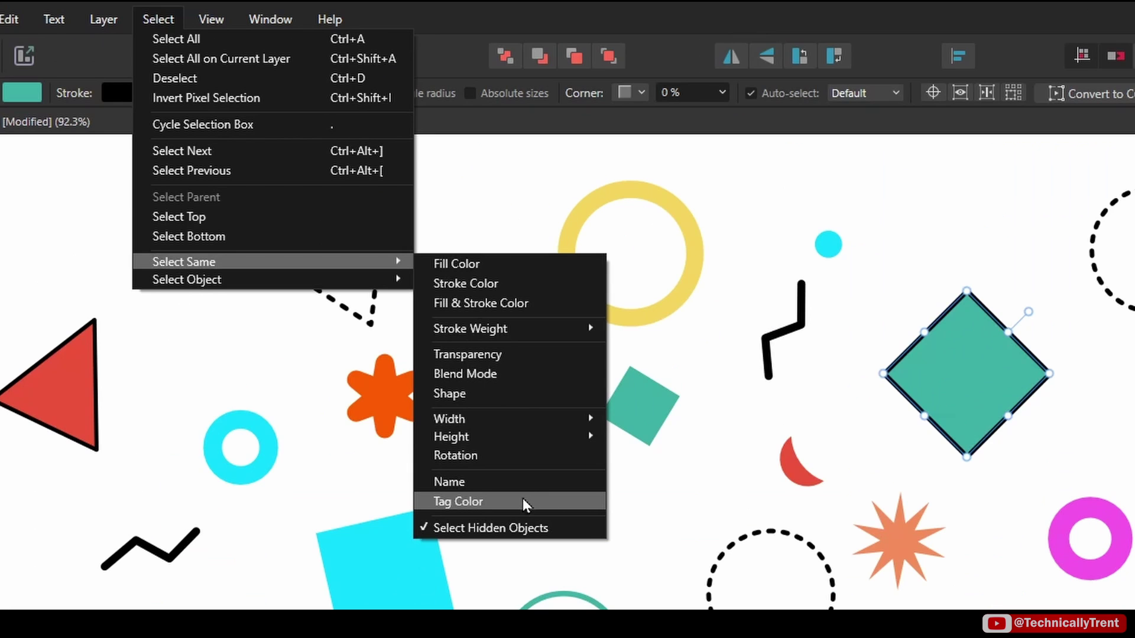
click(529, 502)
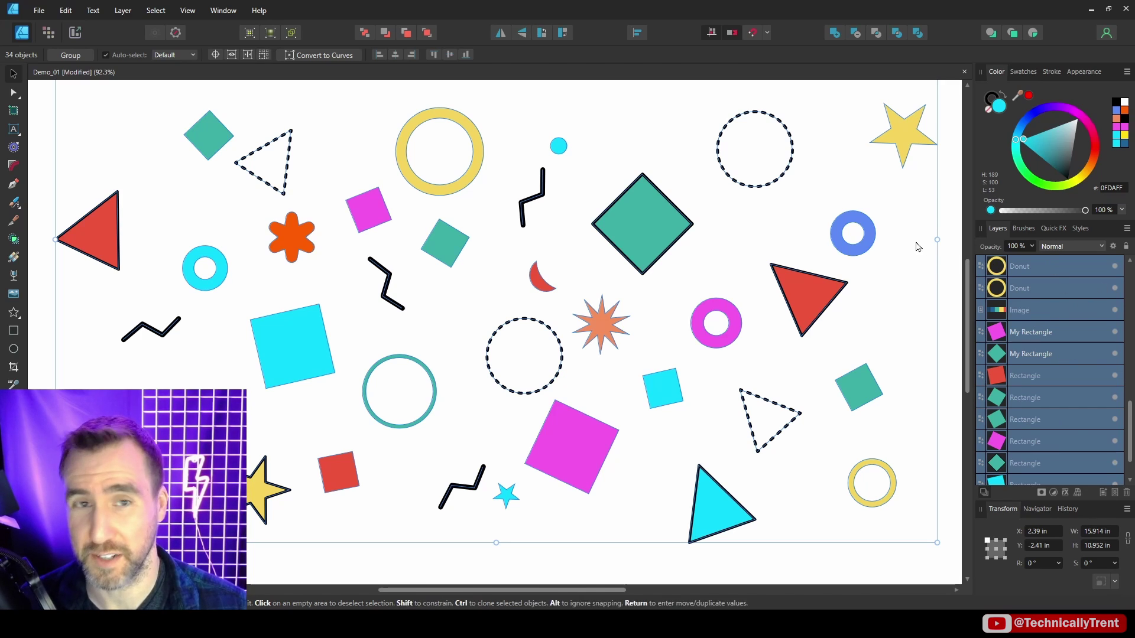
- Give the red rectangle, teal rectangle and dashed circle layers a green tag
click(907, 278)
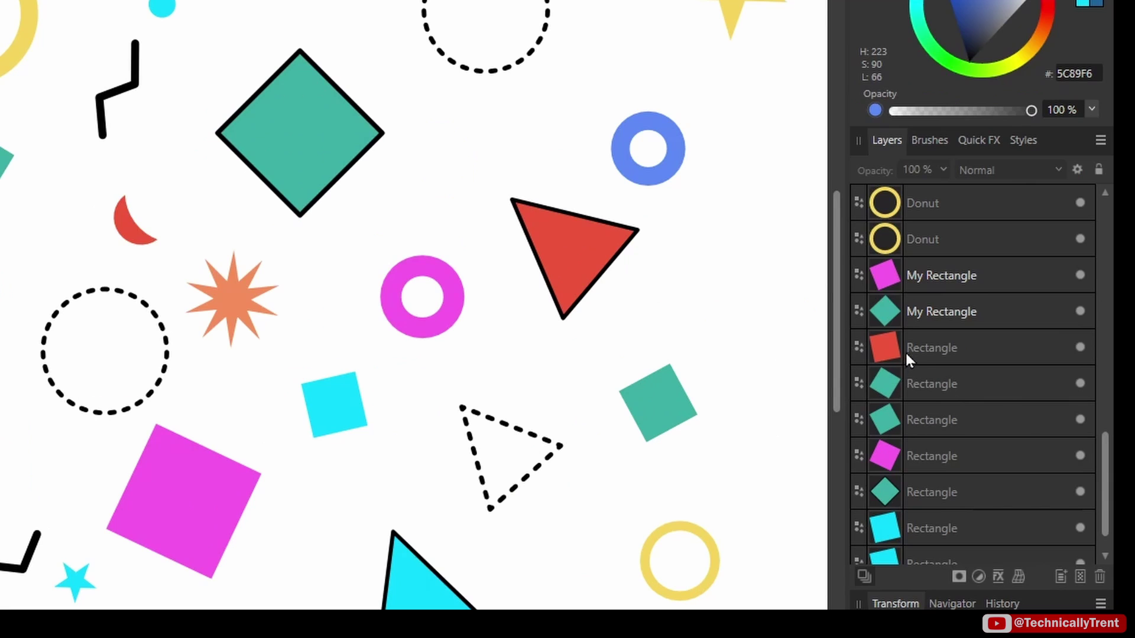
right_click(910, 349)
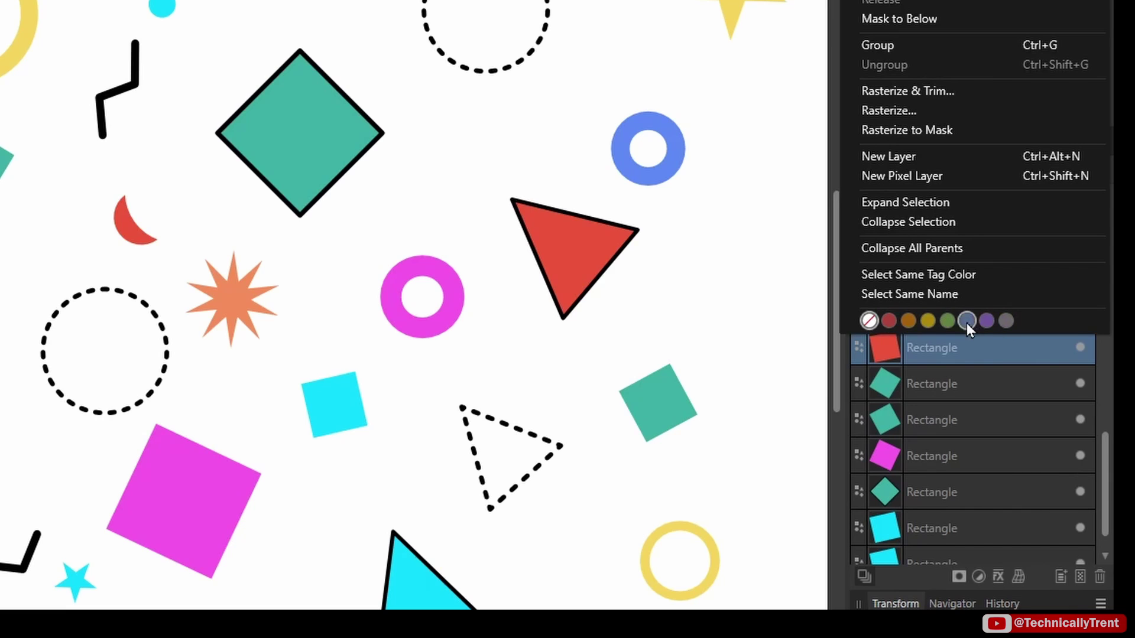
click(946, 321)
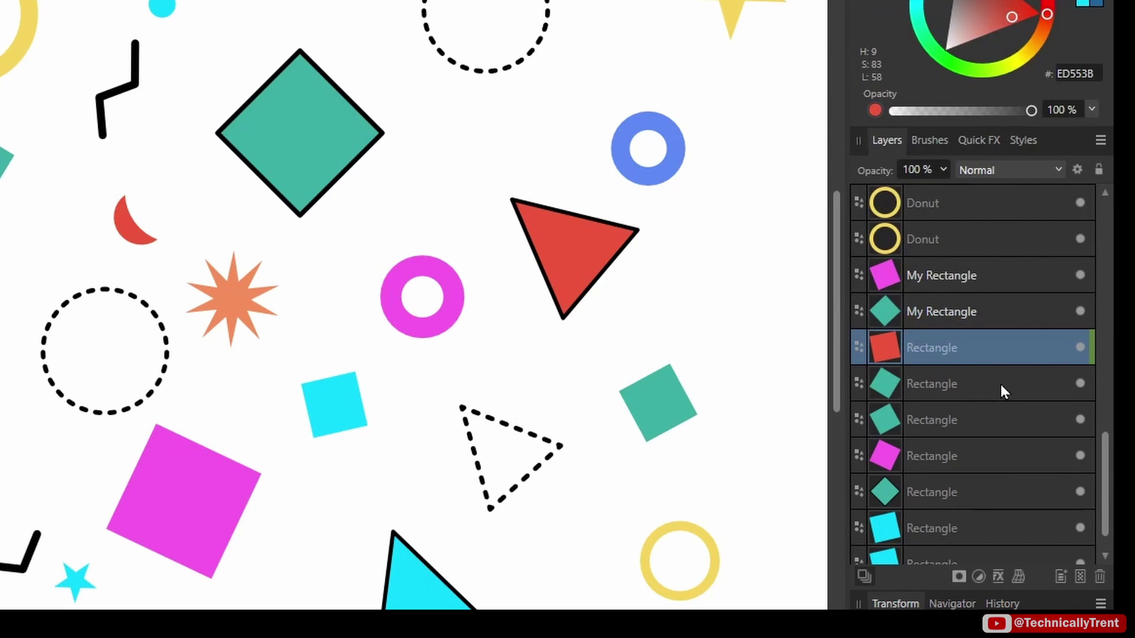
click(999, 382)
right_click(998, 380)
click(948, 360)
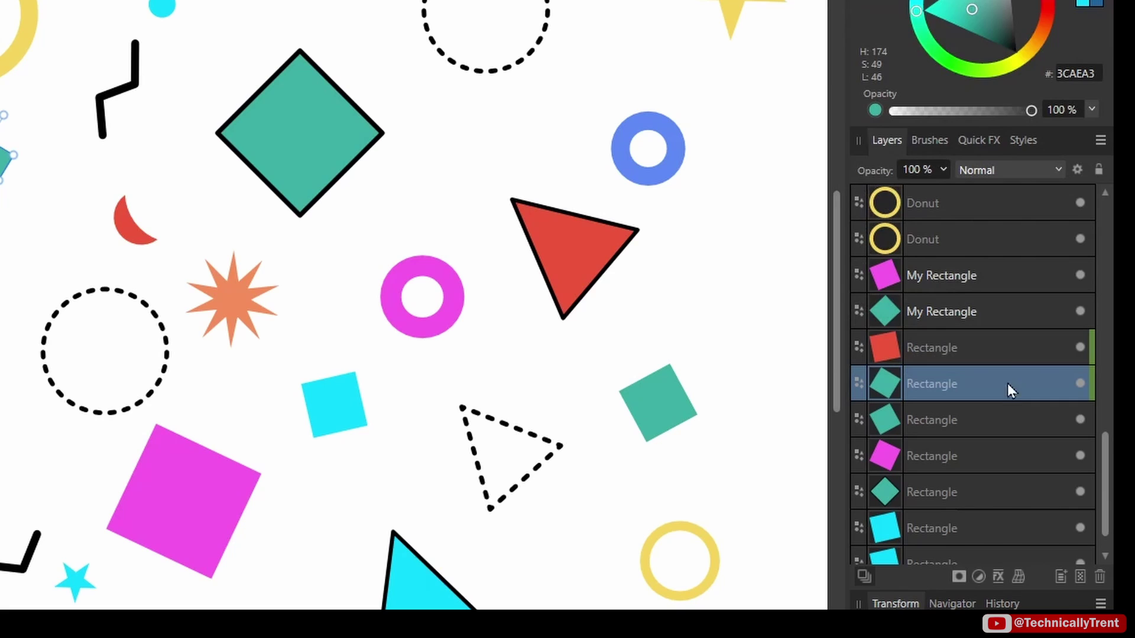
right_click(997, 314)
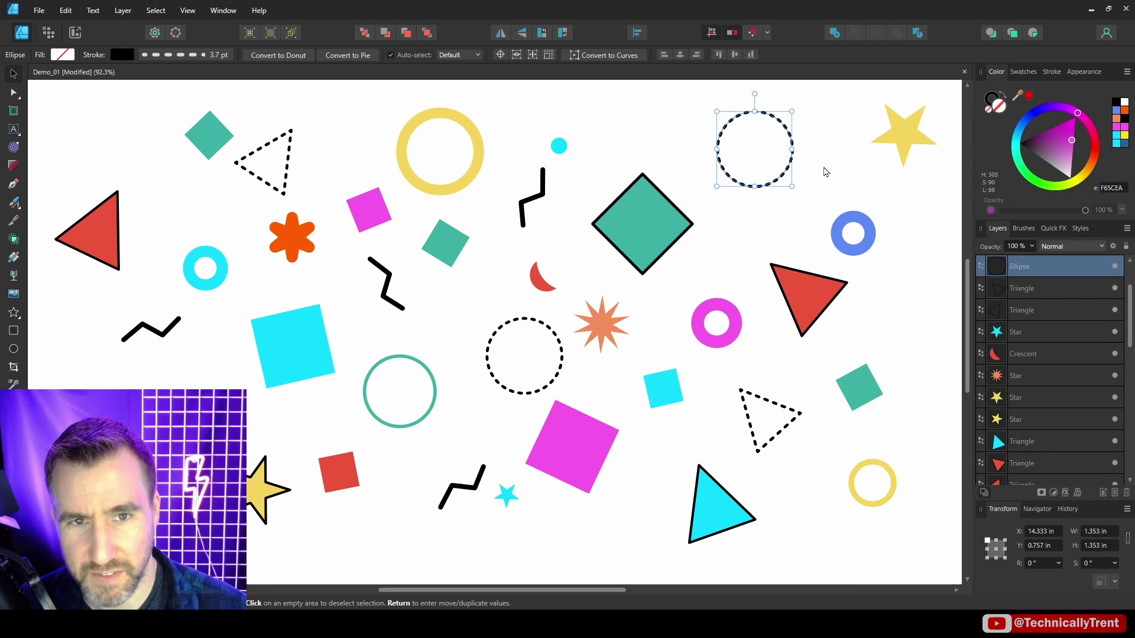
right_click(1061, 266)
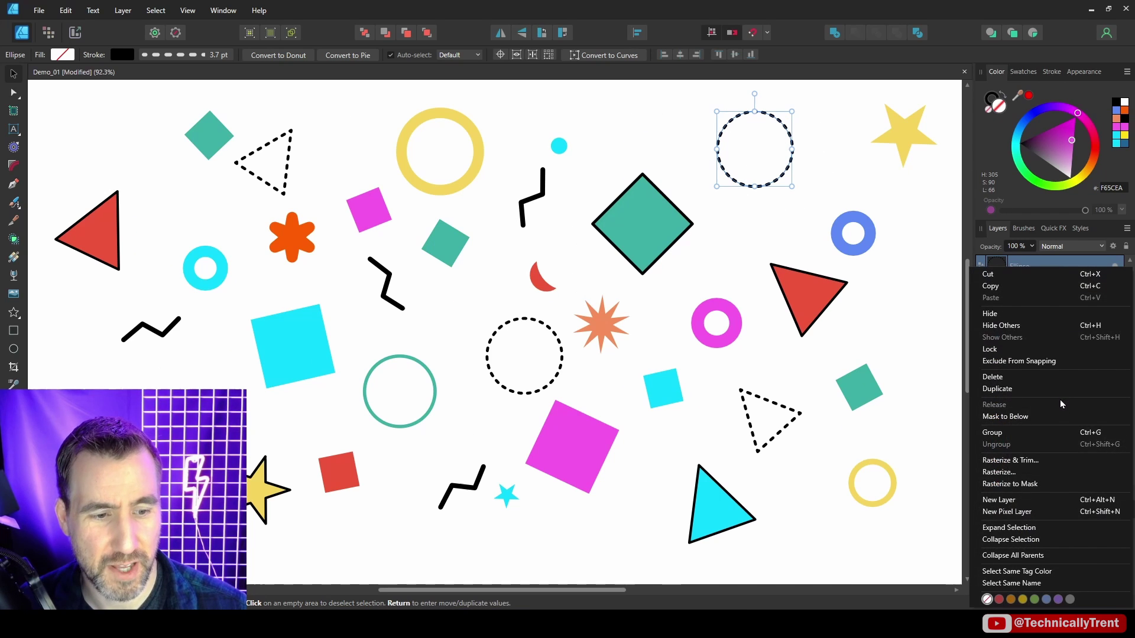
click(886, 376)
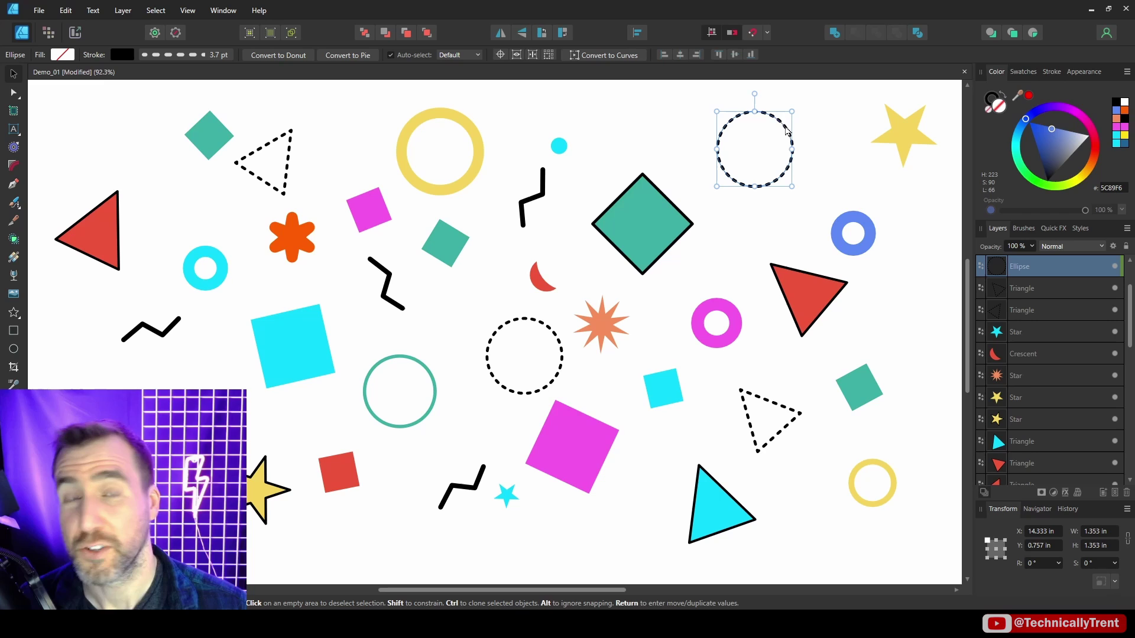
- Select the four green-tagged objects via Select Same > Tag Color and nudge them together
click(155, 10)
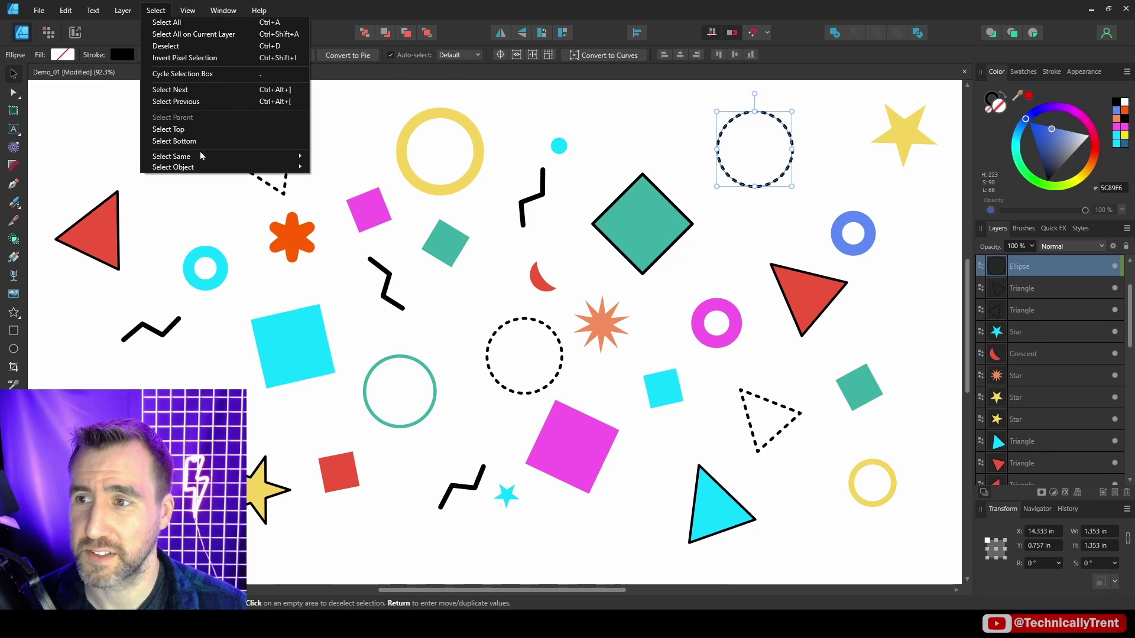
mouse_move(201, 155)
click(411, 297)
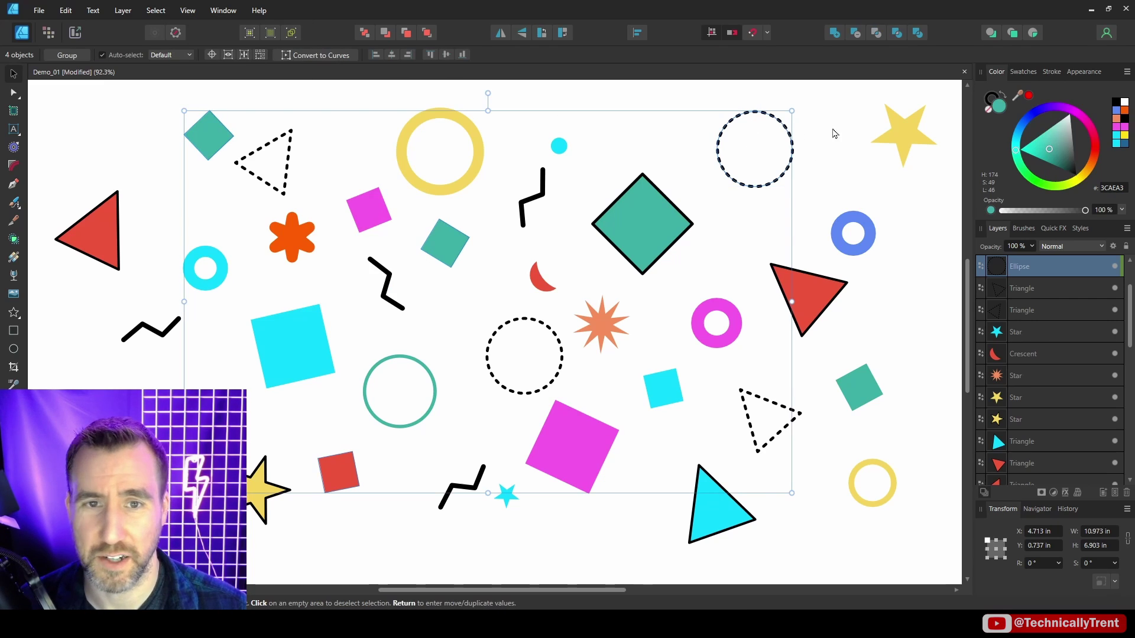
drag(768, 124, 777, 119)
scroll(1084, 356, down, 5)
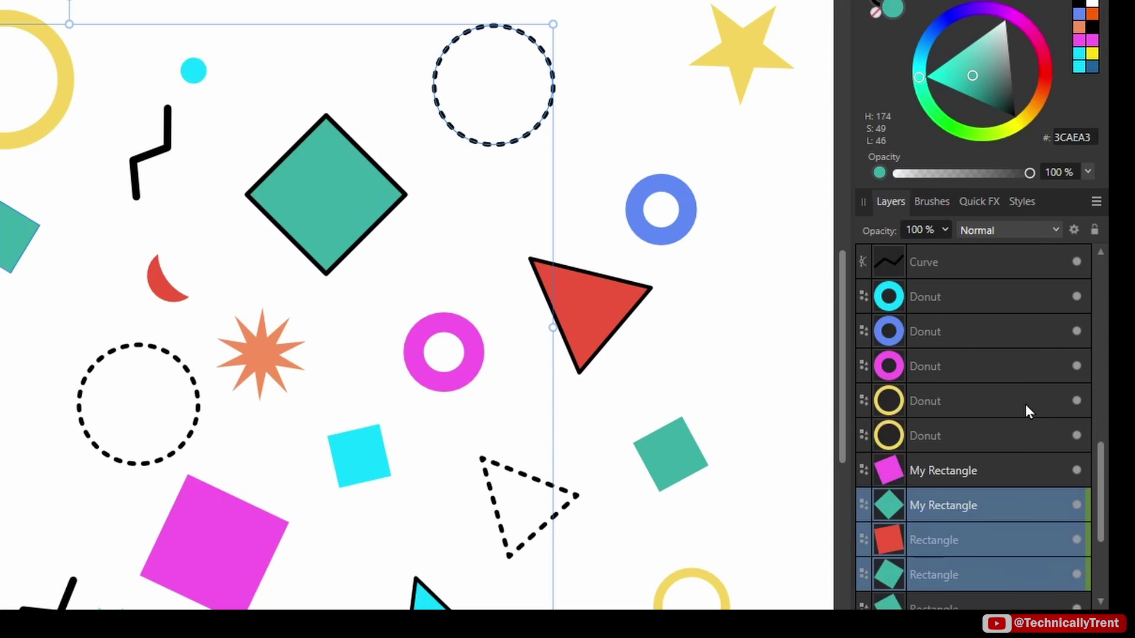
- In Demo_02, scroll through the Layers panel and select the orange skull near the top
scroll(1026, 404, down, 3)
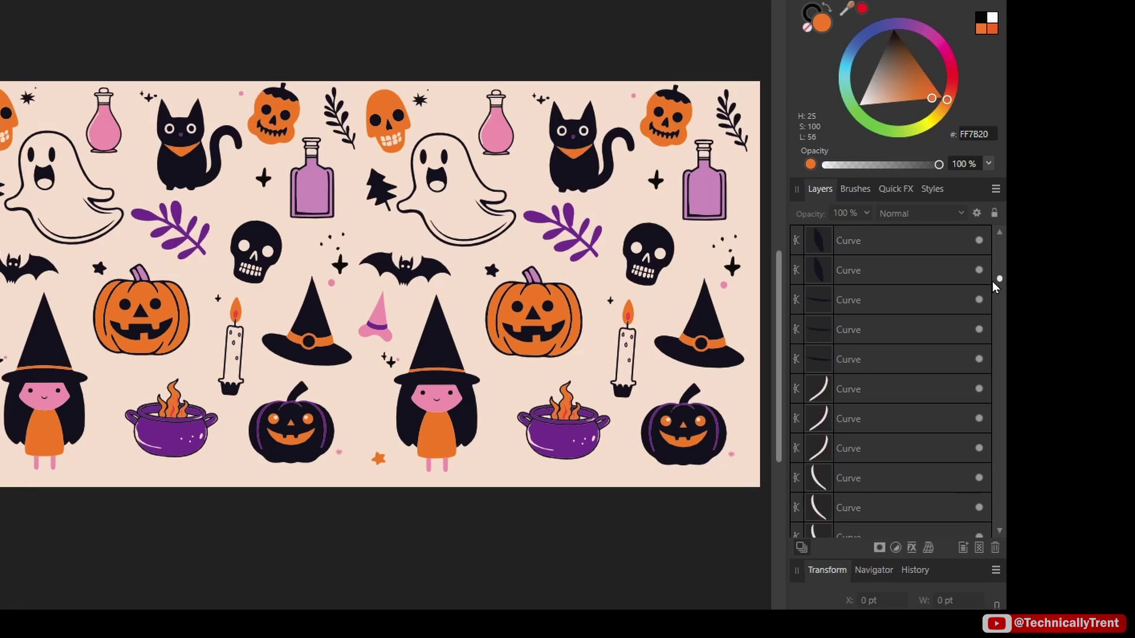
scroll(989, 311, down, 2)
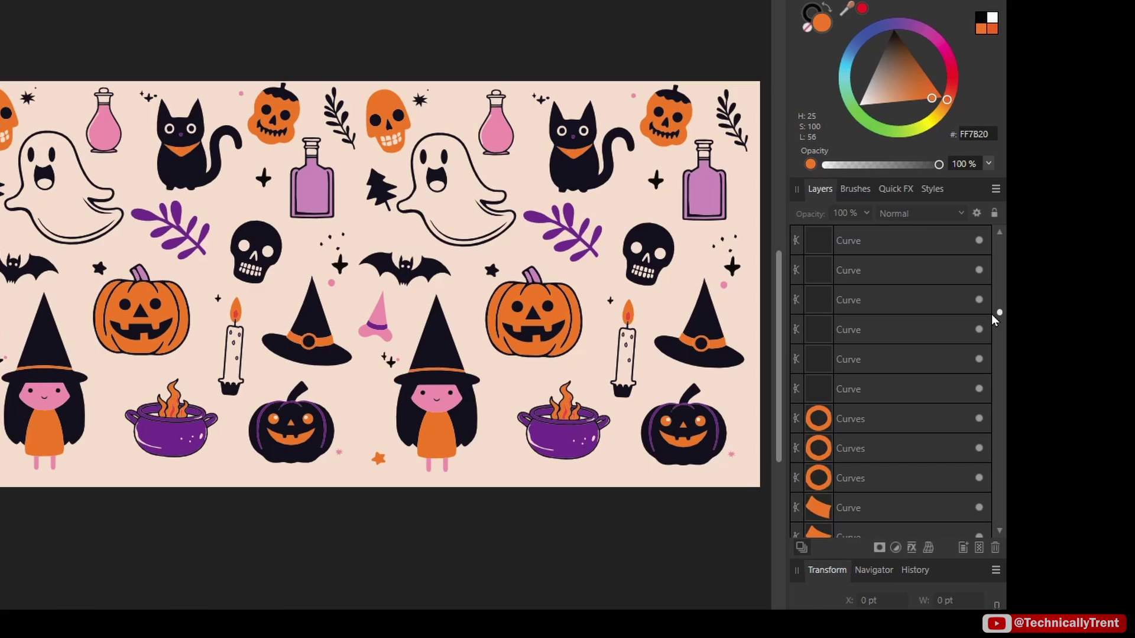
drag(991, 314, 994, 325)
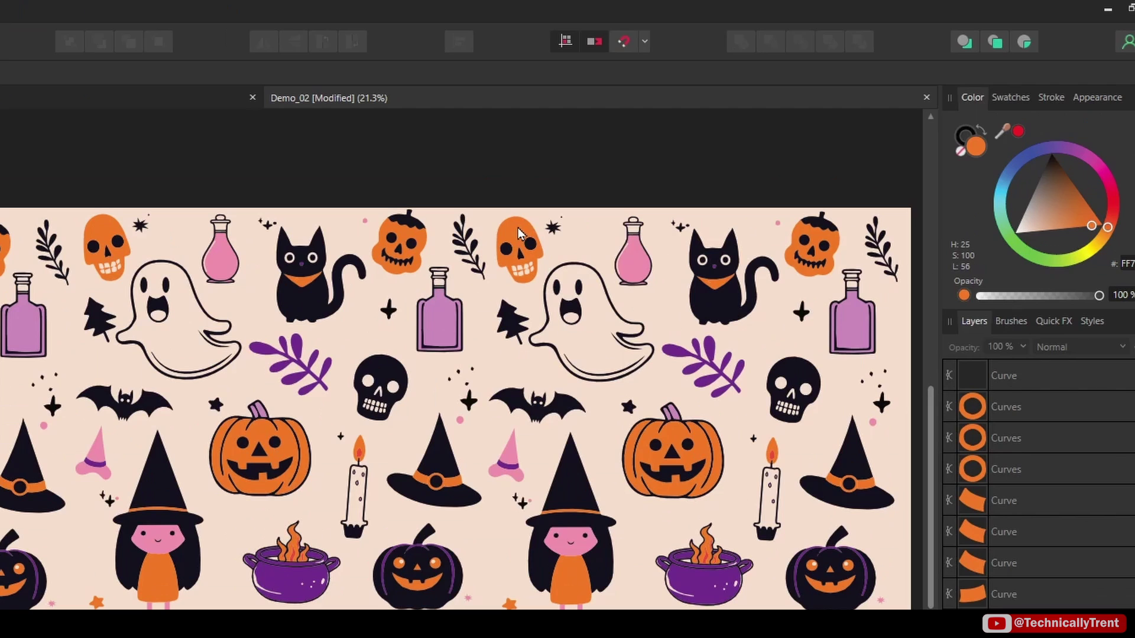
click(680, 165)
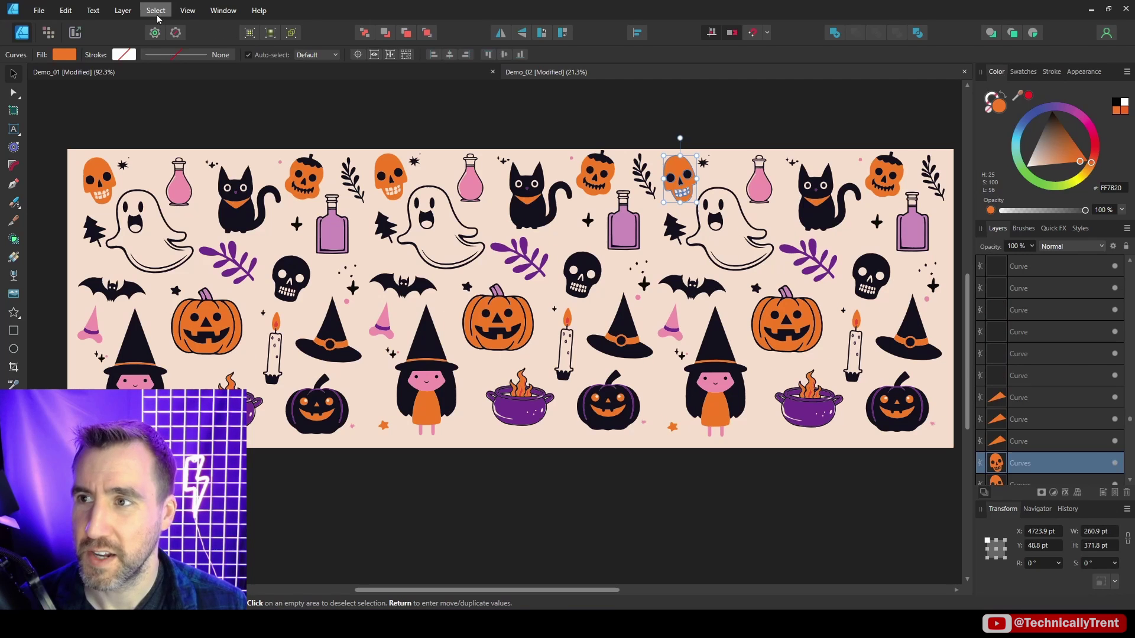
- Select all objects with the skull's orange fill and drag the colour wheel's hue toward red
click(155, 10)
mouse_move(203, 158)
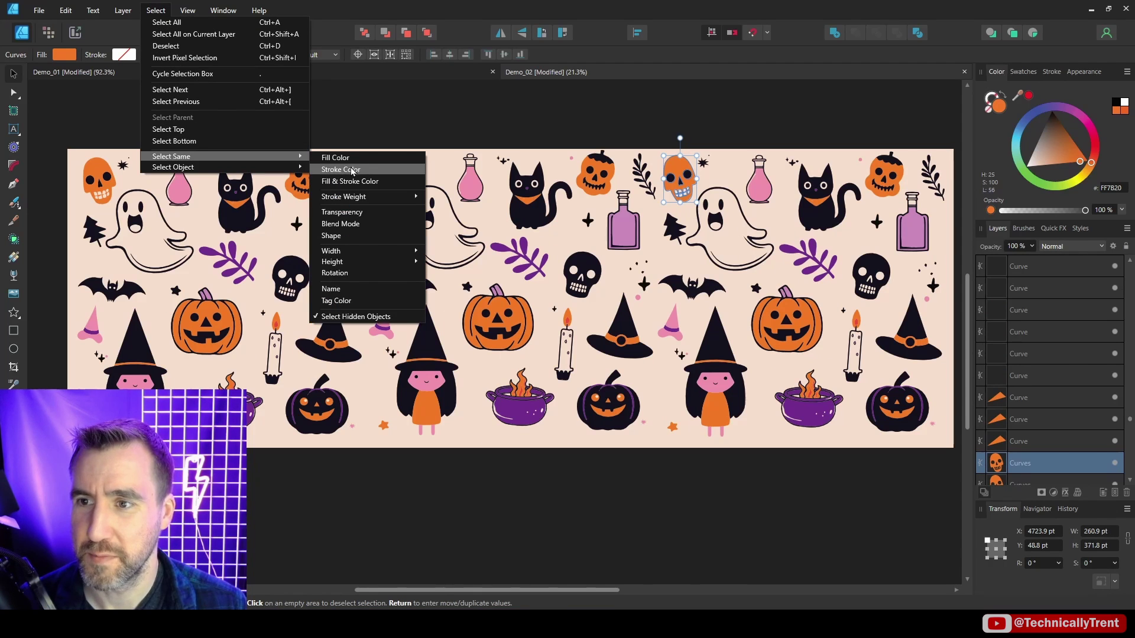
click(336, 158)
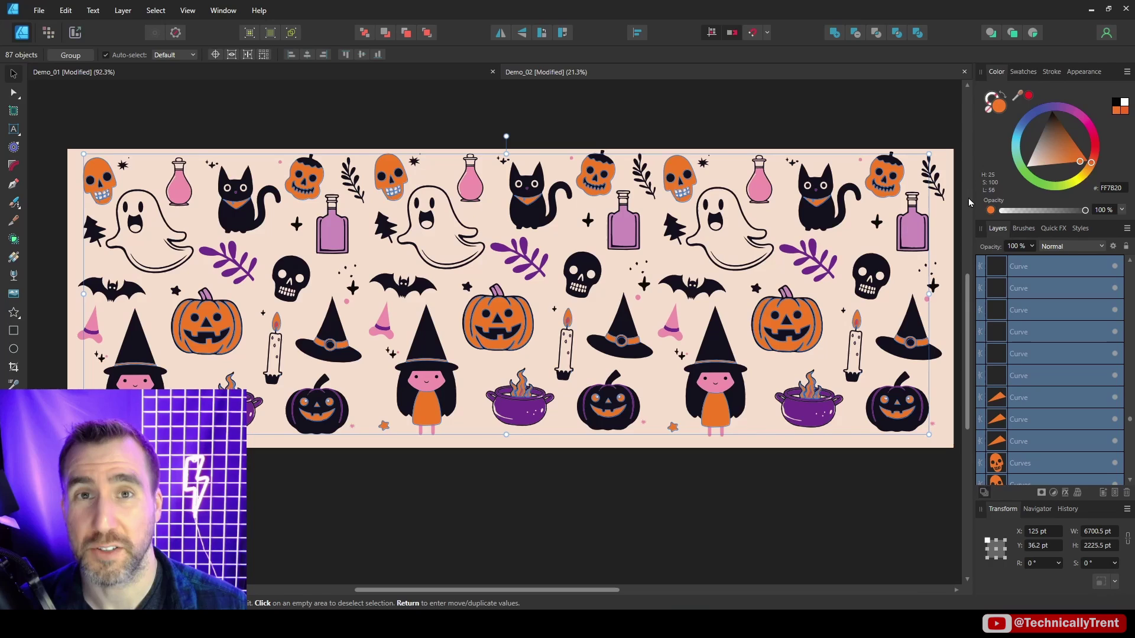
click(1092, 164)
drag(1058, 246, 1063, 221)
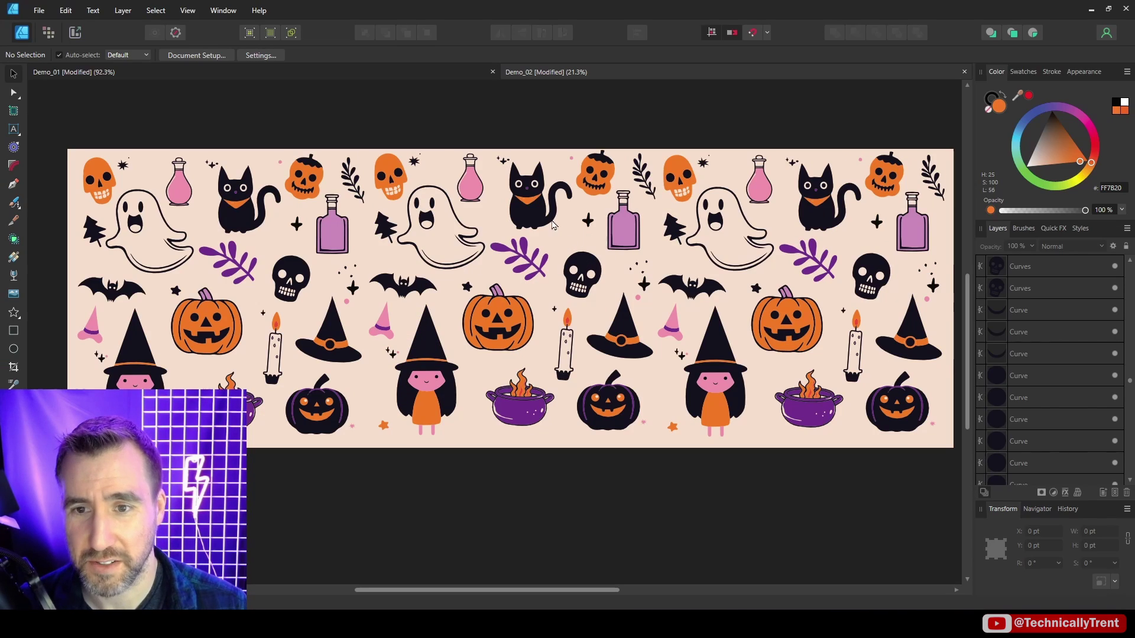
- Select all objects sharing the black cat's fill and set them to pure black 000000
click(552, 224)
click(155, 10)
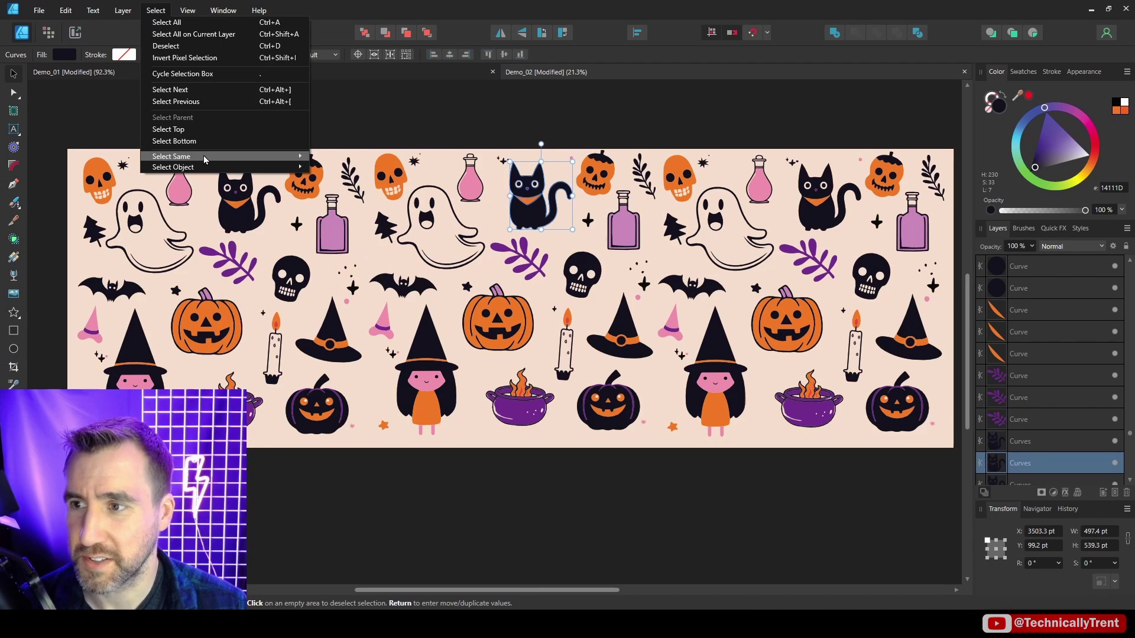
click(341, 158)
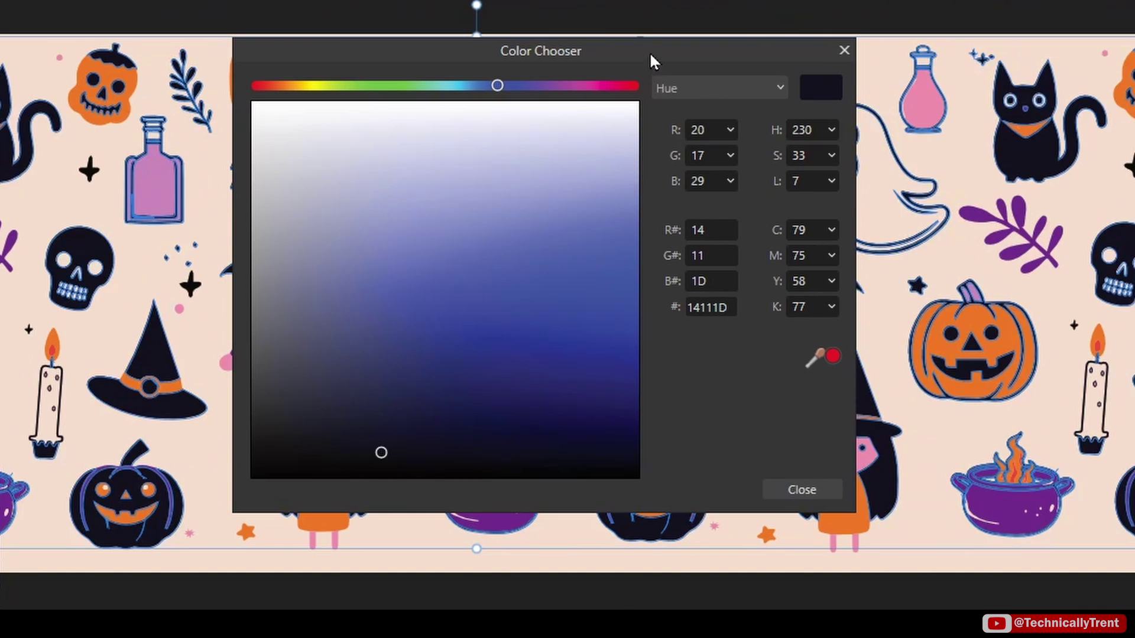
drag(649, 52, 1134, 0)
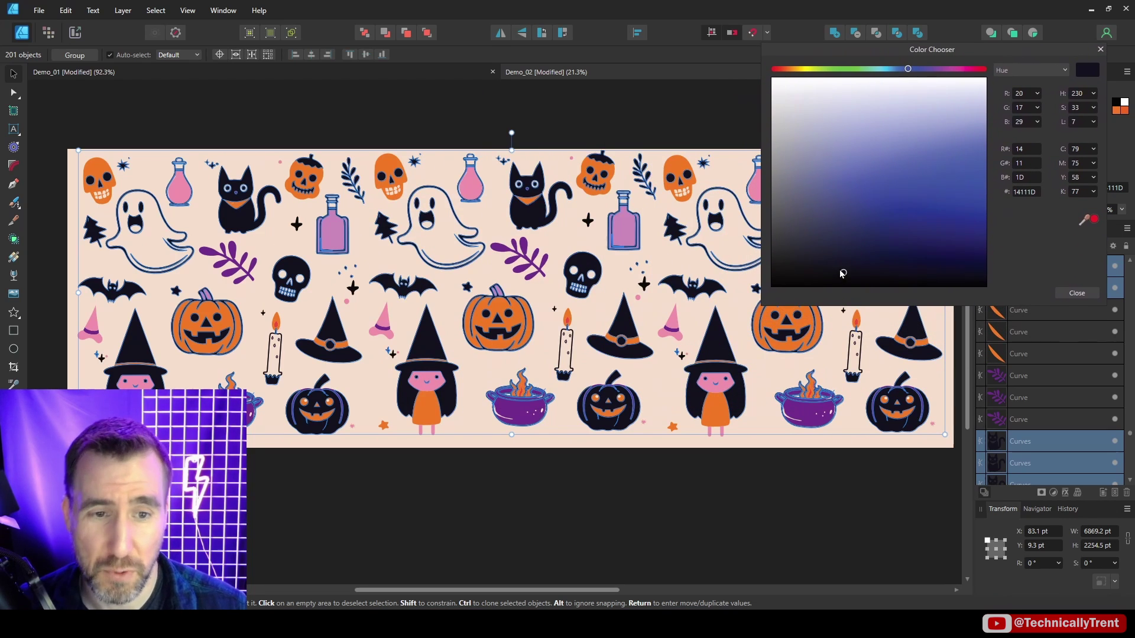
drag(842, 273, 794, 295)
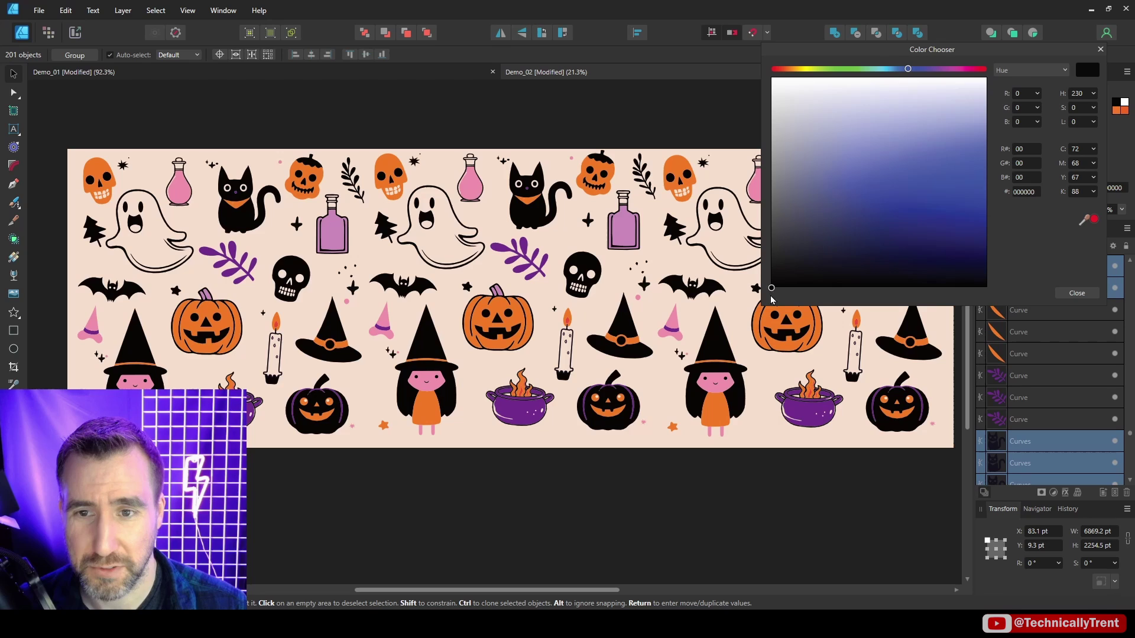
key(Escape)
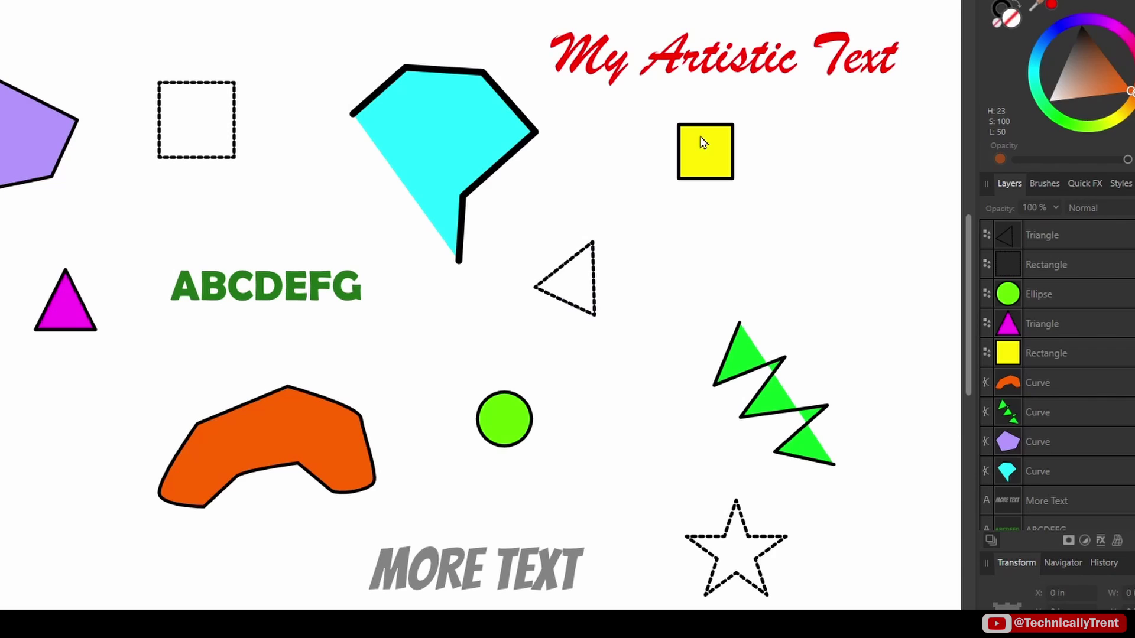
- Inspect the text objects, green circle, cyan shape and orange shape one by one, then deselect
click(680, 52)
click(330, 285)
click(551, 569)
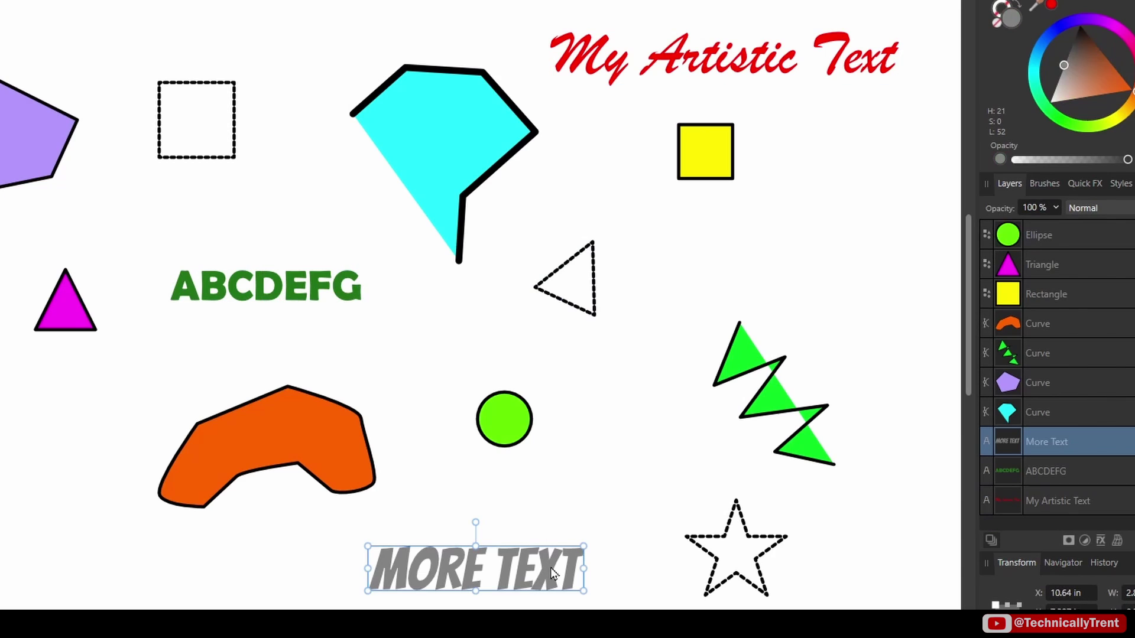
click(519, 422)
click(485, 144)
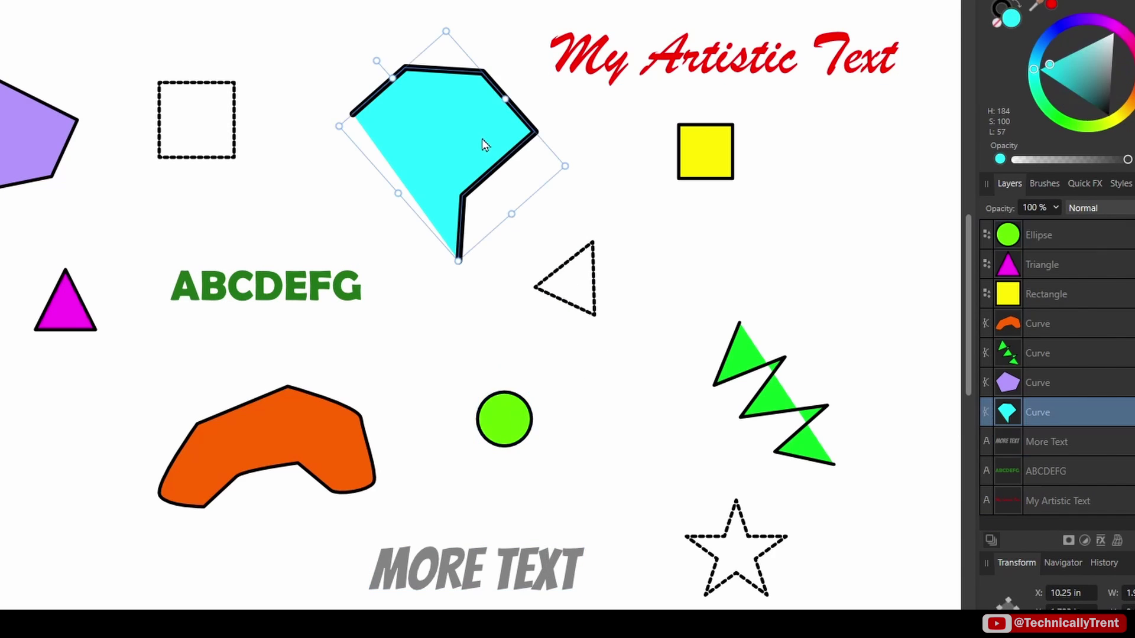
click(306, 424)
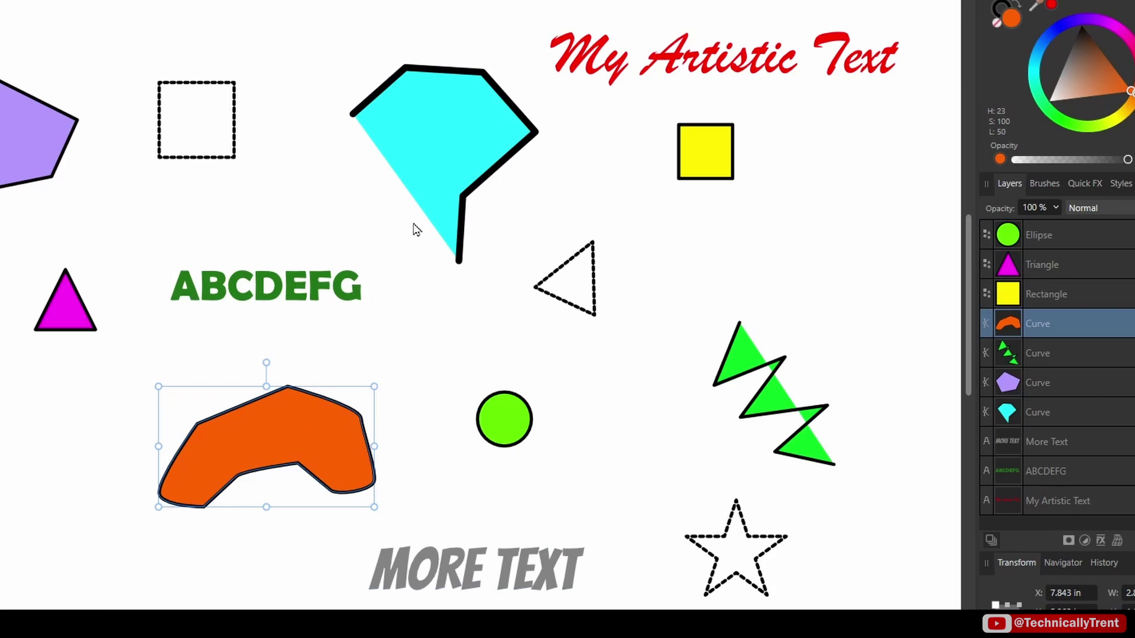
click(533, 244)
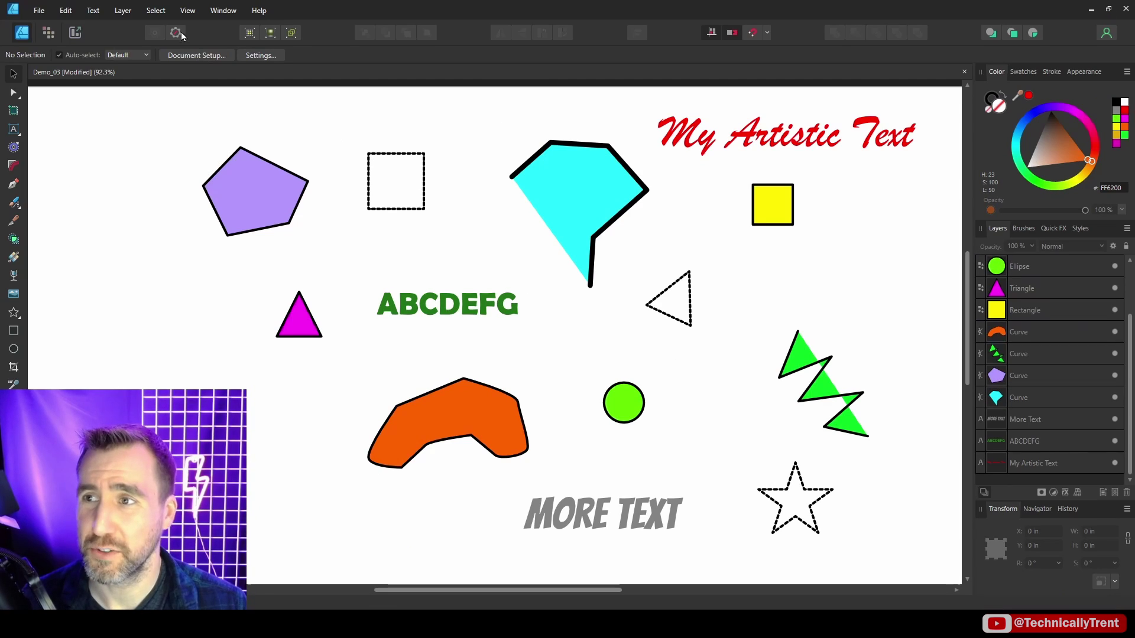
- Select all Art Text objects with Select Object and shift them slightly left
click(155, 10)
mouse_move(211, 168)
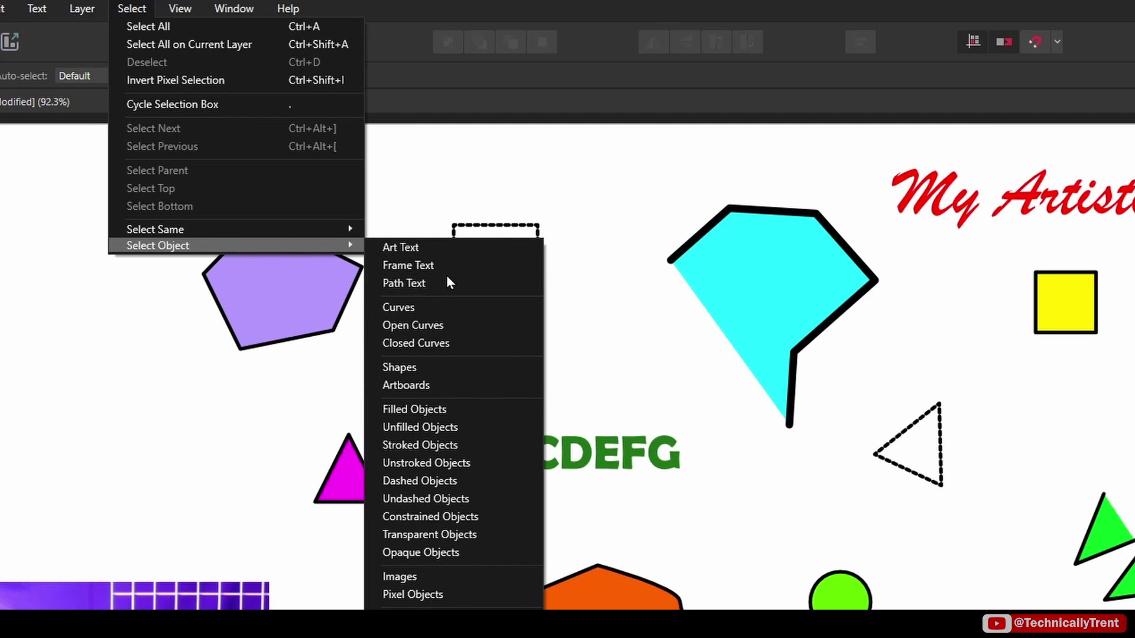
click(409, 247)
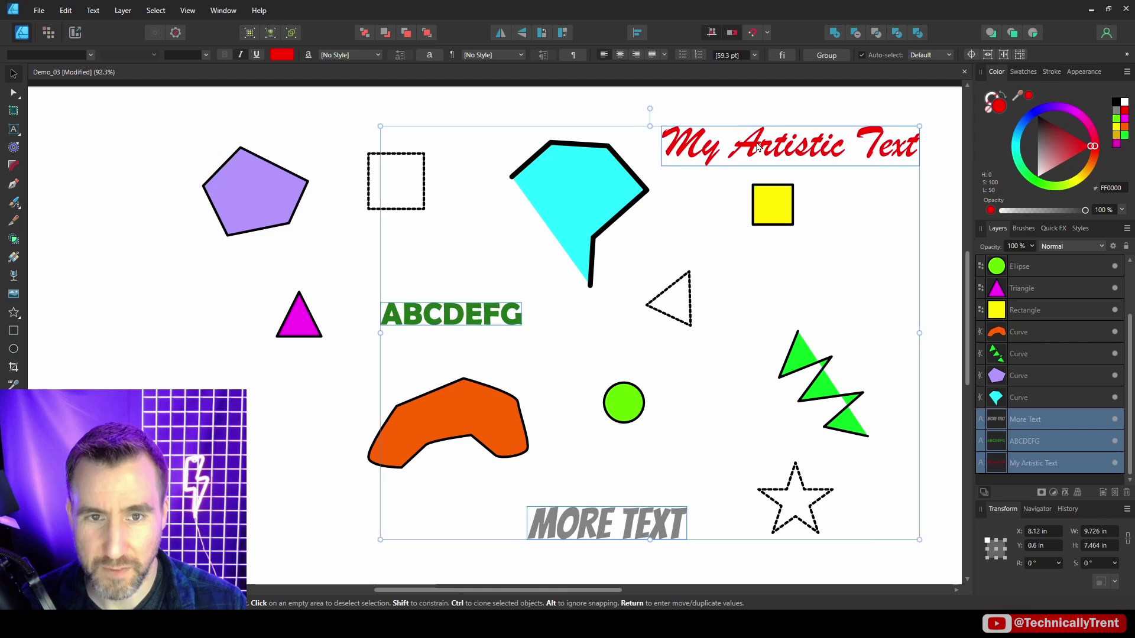
drag(757, 133, 738, 134)
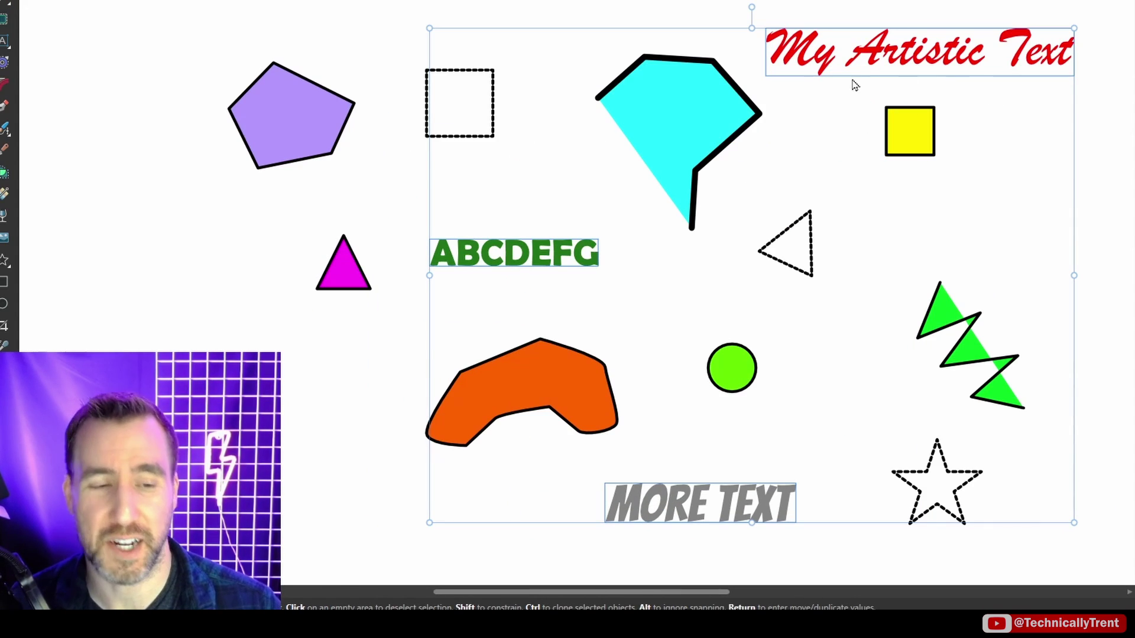
- Select only the open curves and shift the cyan shape and green zigzag slightly down-right
click(513, 15)
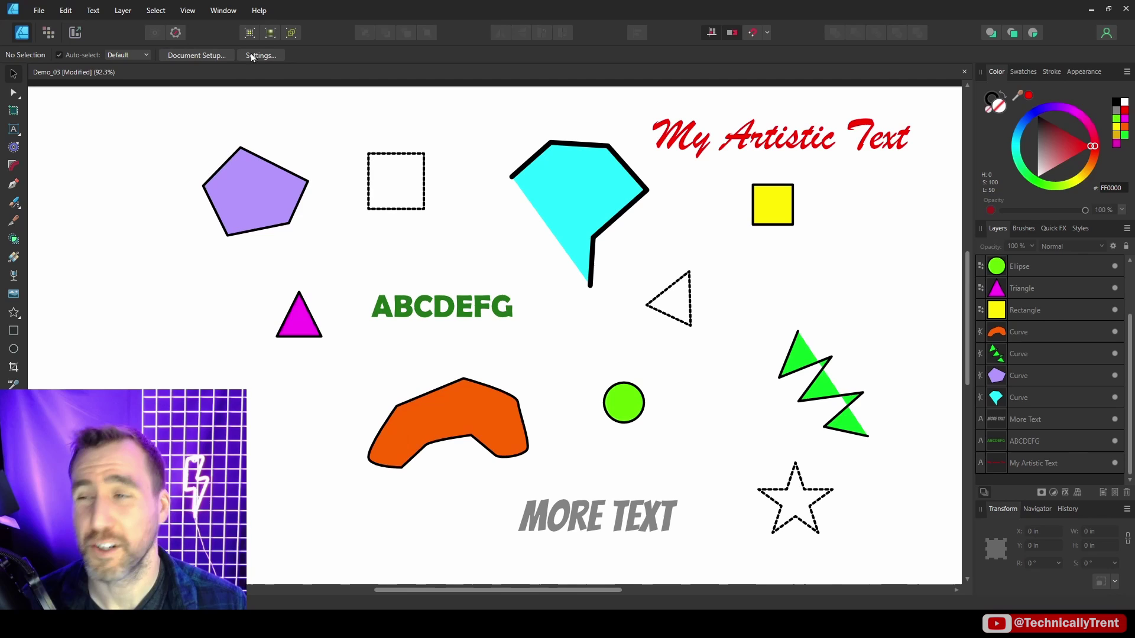
click(156, 11)
mouse_move(216, 167)
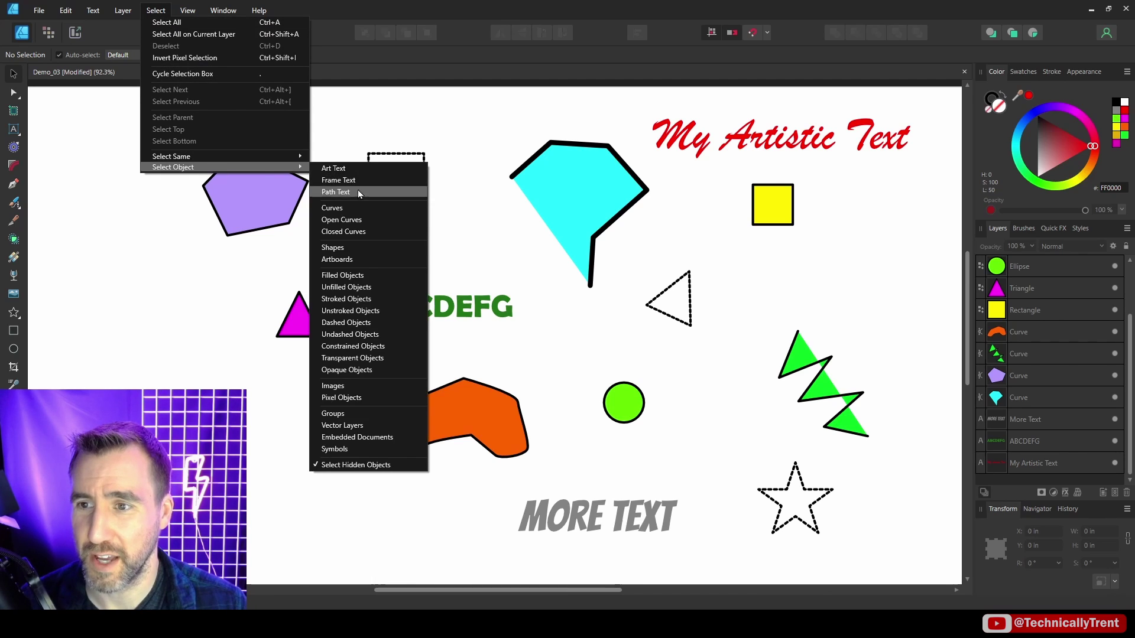
click(367, 220)
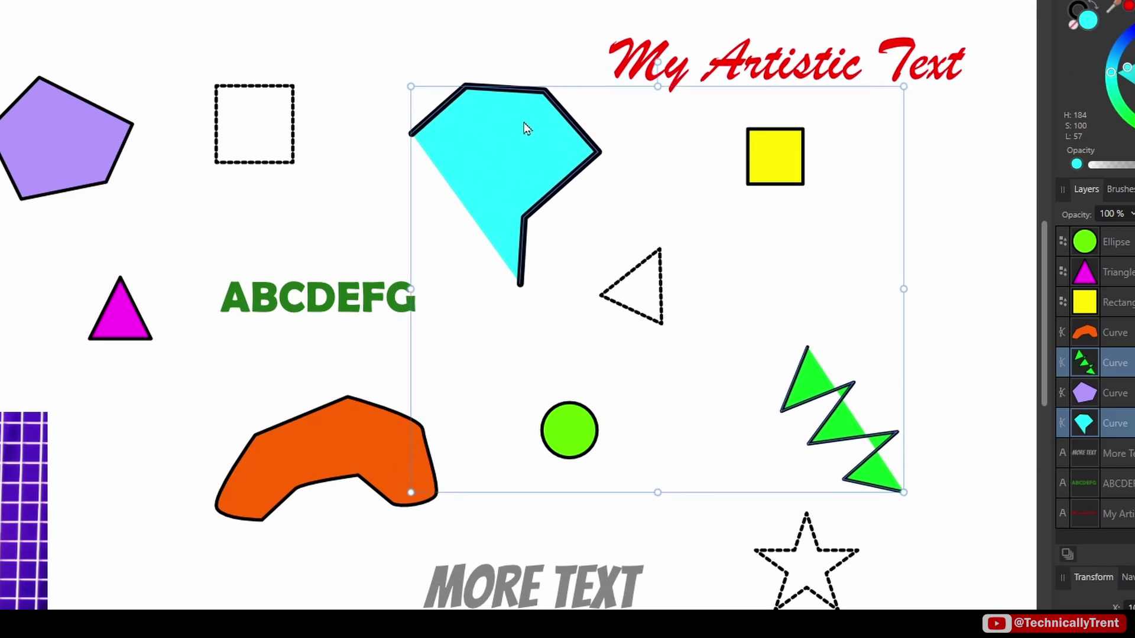
mouse_move(526, 129)
mouse_down()
mouse_move(538, 114)
mouse_move(530, 148)
mouse_move(530, 117)
mouse_move(533, 133)
mouse_up()
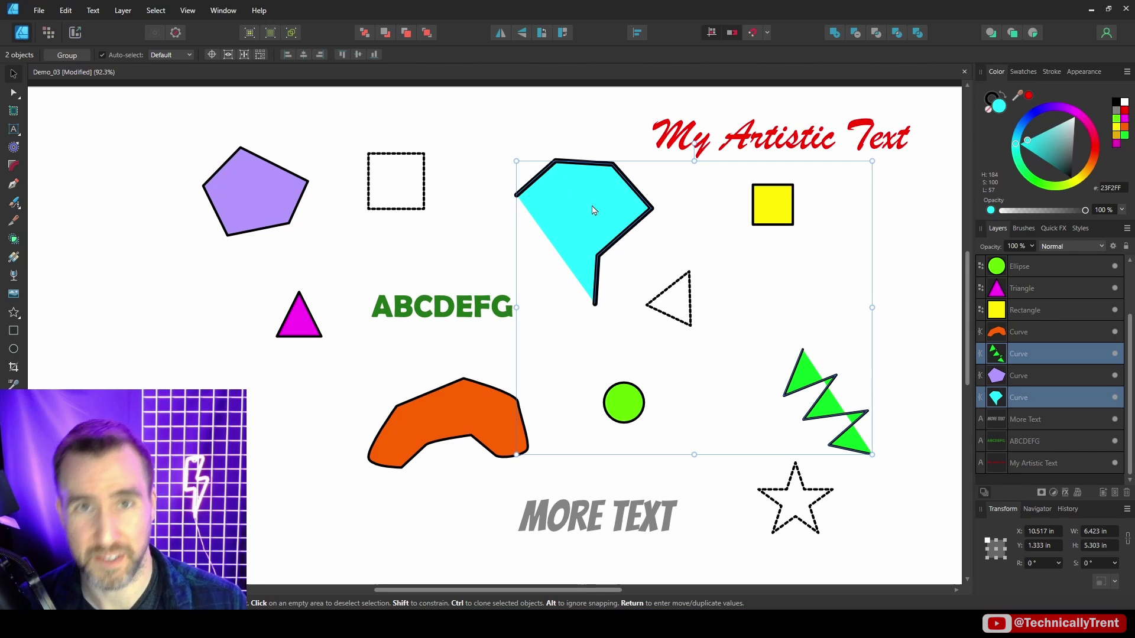
click(575, 107)
- Select the dashed square, triangle and star via Dashed Objects and raise them slightly
click(143, 6)
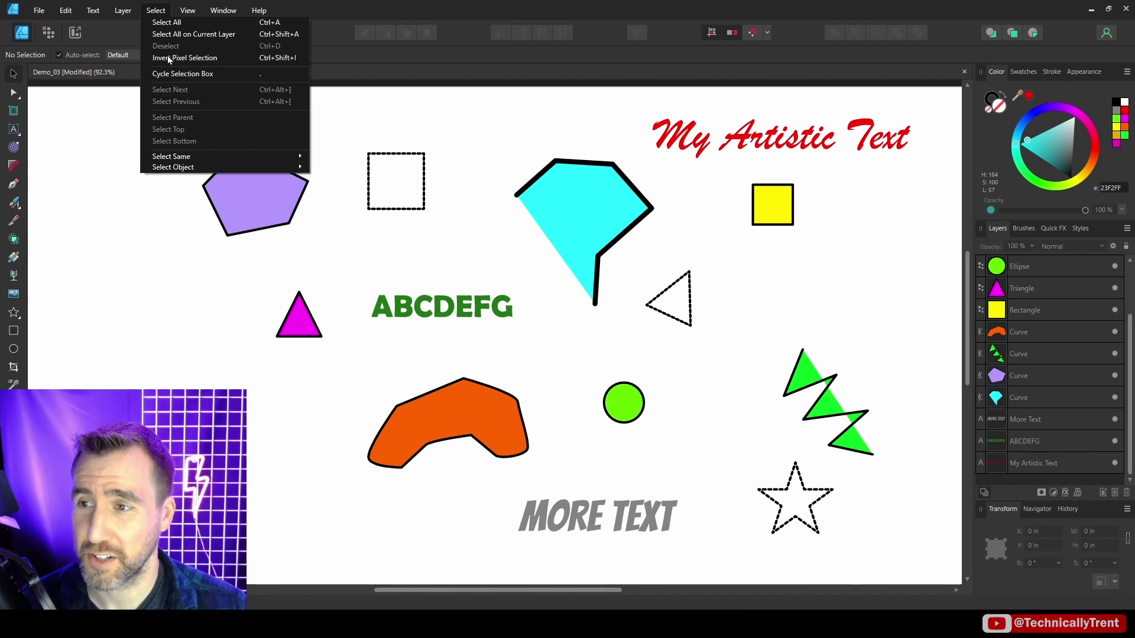
mouse_move(208, 165)
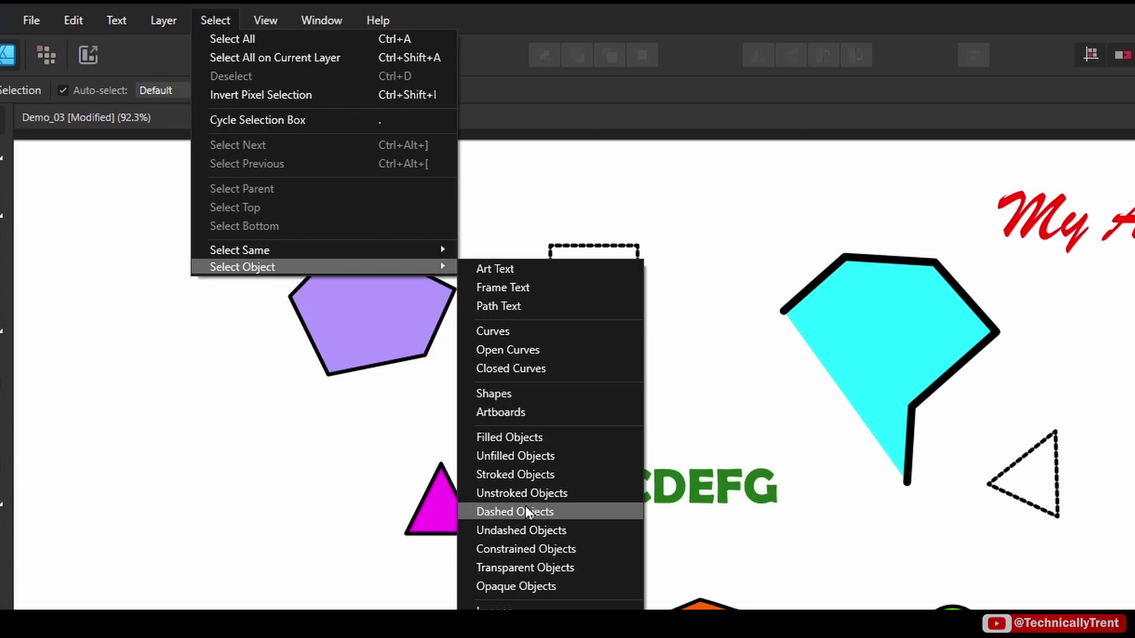
click(540, 512)
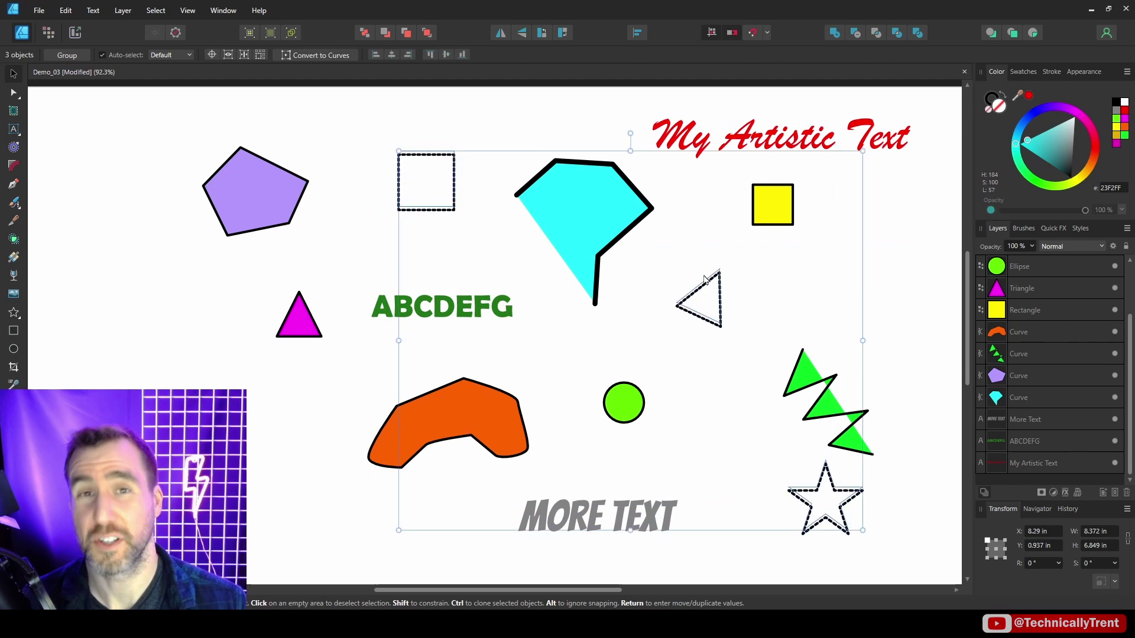
drag(682, 286, 686, 280)
click(774, 232)
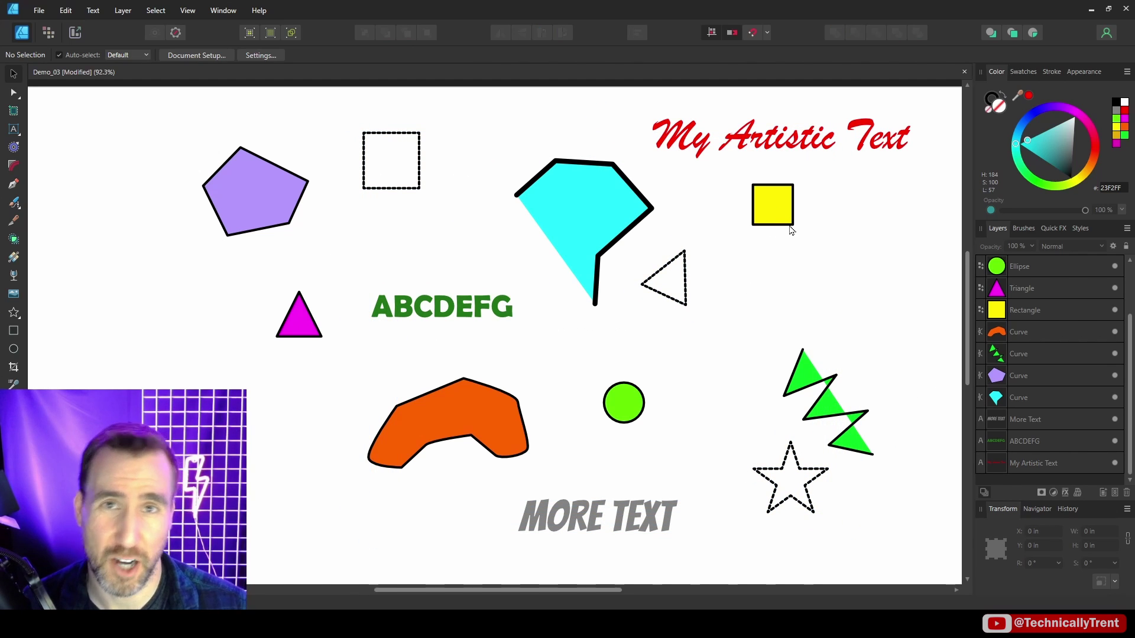
- Select all ten stroked objects and nudge them slightly up and right together
click(156, 10)
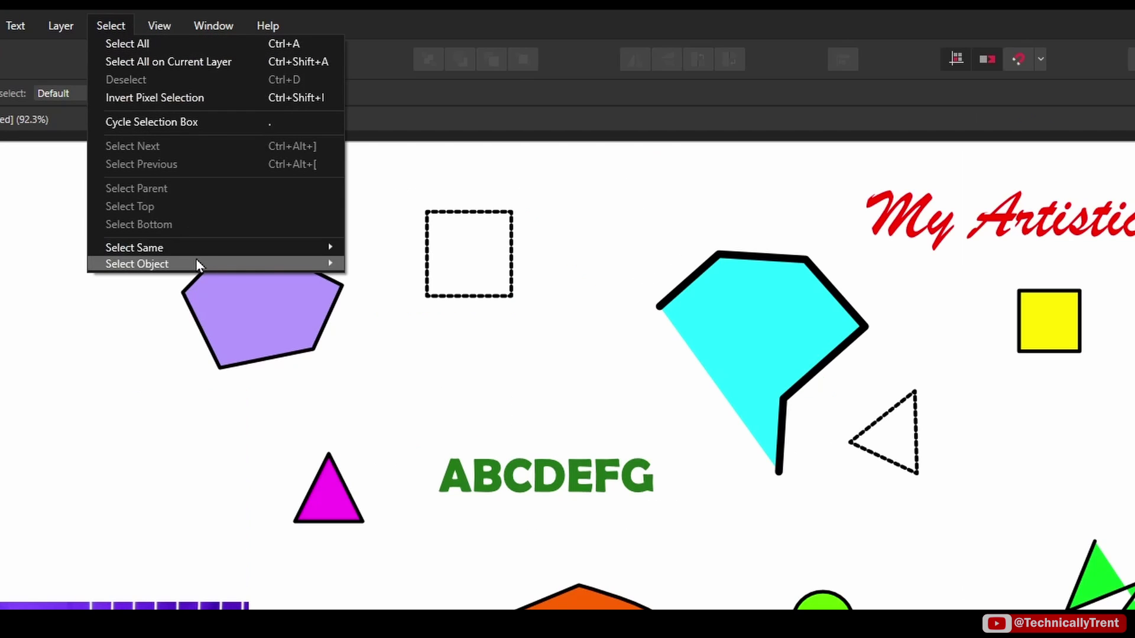
mouse_move(196, 261)
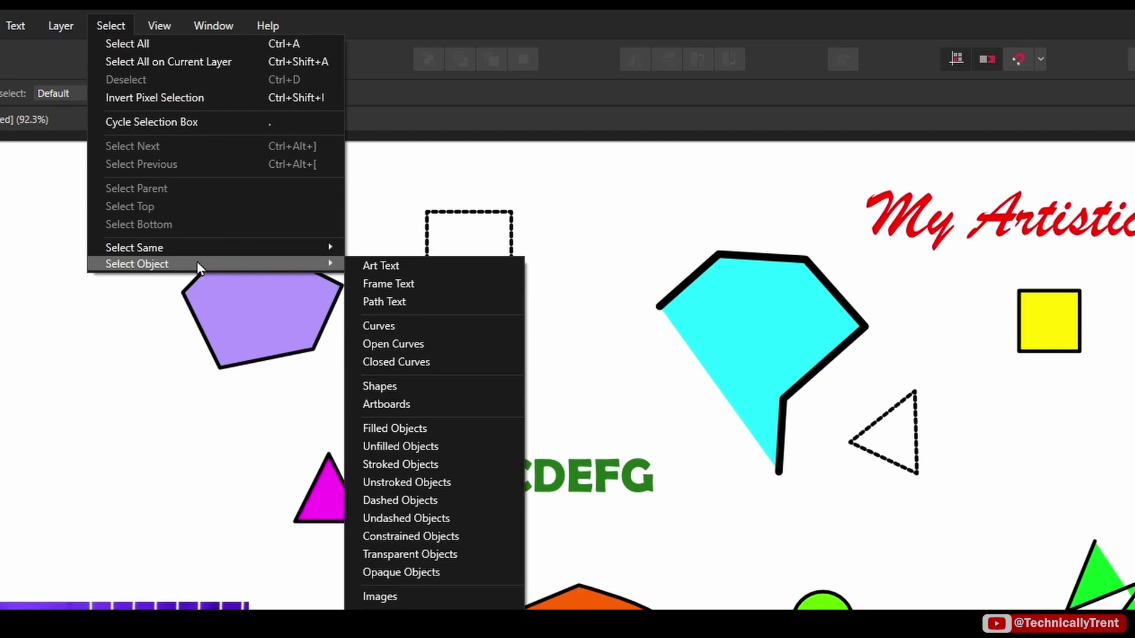
click(434, 465)
drag(620, 225, 624, 219)
key(ctrl+d)
click(156, 10)
mouse_move(173, 167)
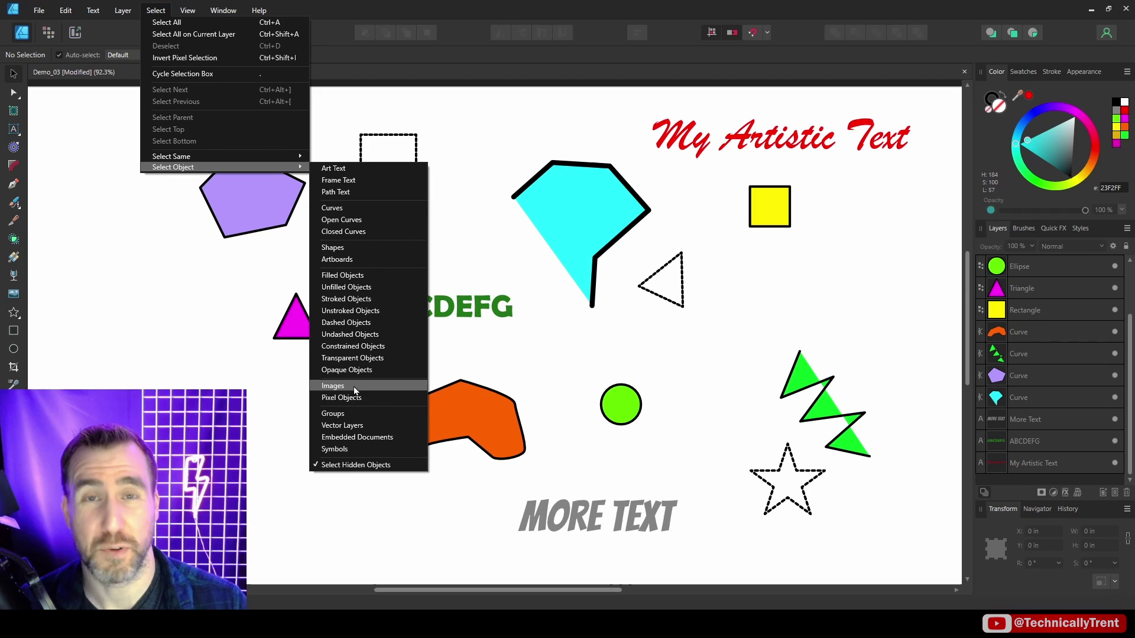
click(372, 414)
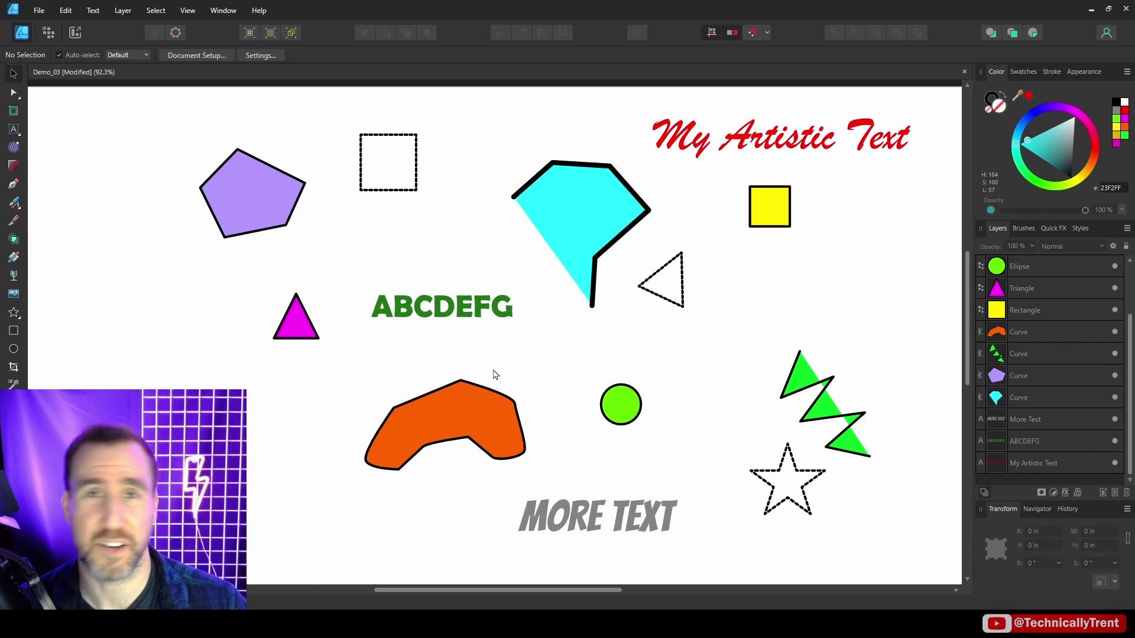